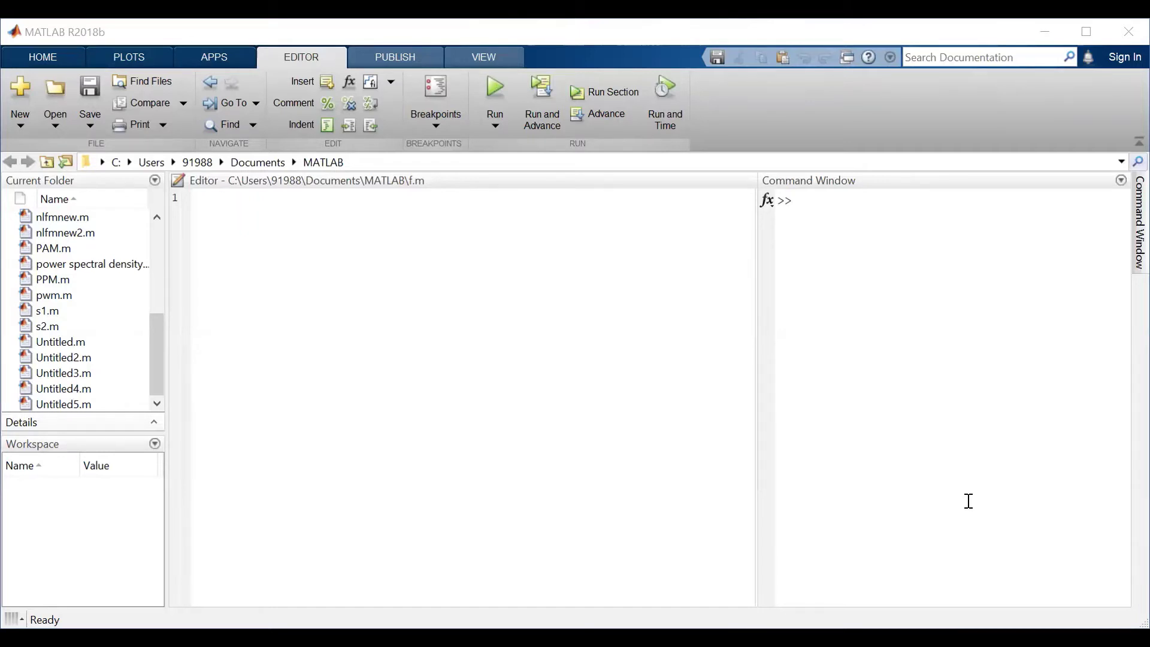
Launch the Filter Designer app from the Command Window with the filterDesigner command
{"action": "left_click", "coordinate": [802, 209]}
{"action": "type", "text": "filt"}
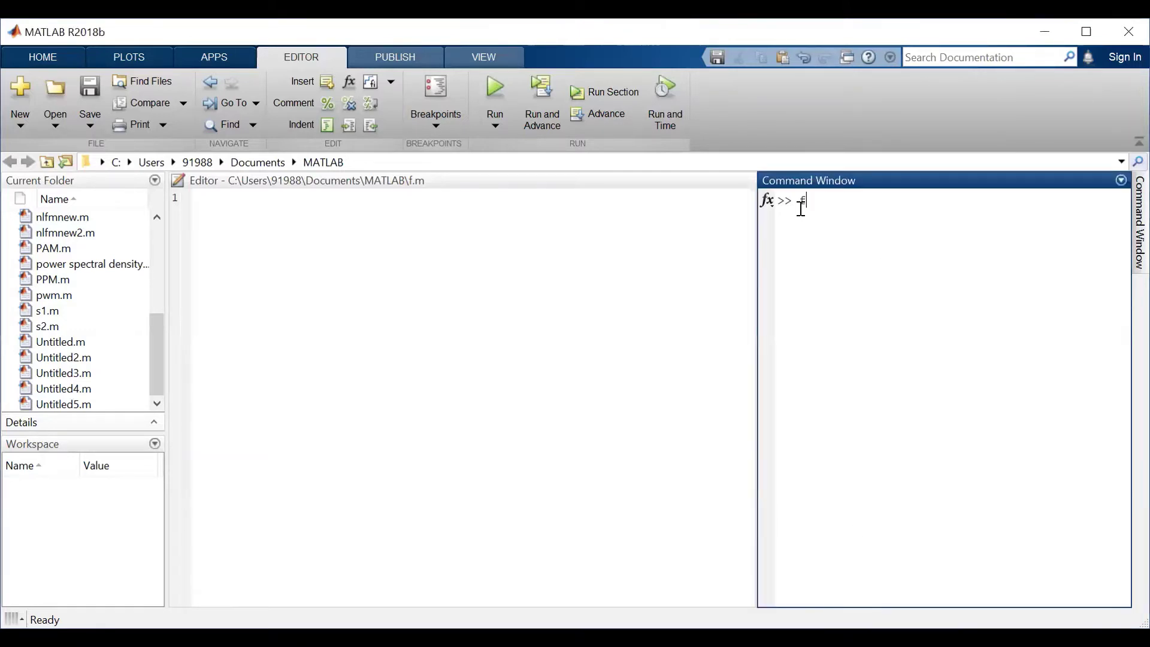
{"action": "type", "text": "r"}
{"action": "key", "text": "BackSpace"}
{"action": "type", "text": "erDesigner"}
{"action": "key", "text": "Return"}
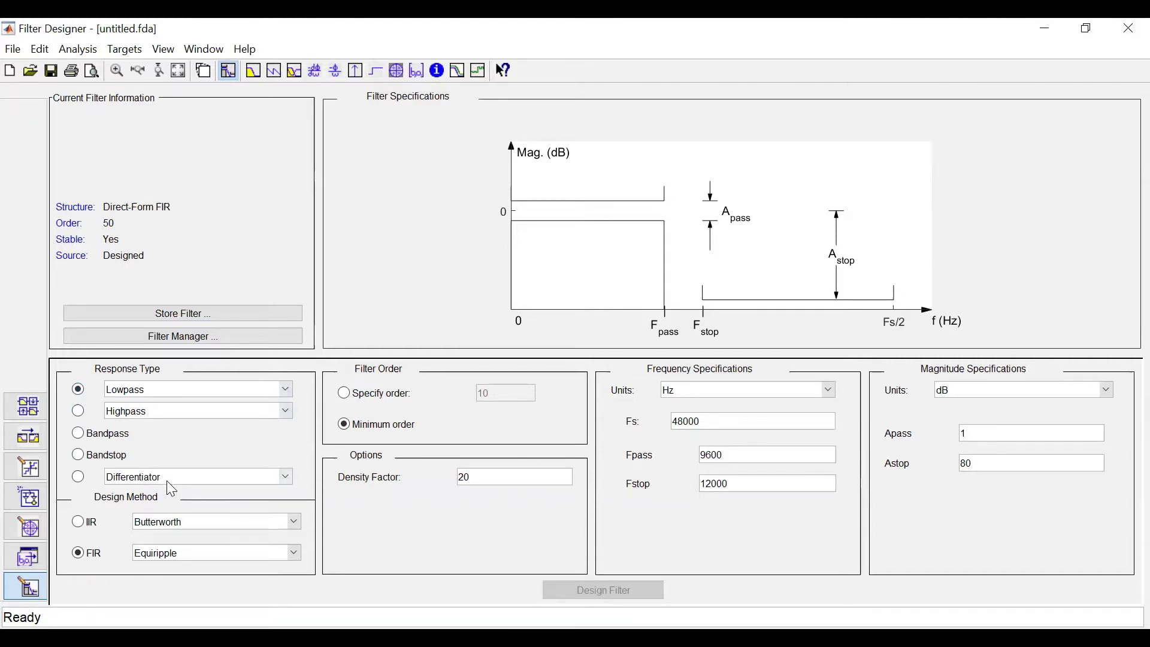
Look through the lowpass, highpass and differentiator response variants, trying Bandstop and Differentiator, and return the response type to Lowpass
{"action": "left_click", "coordinate": [287, 392]}
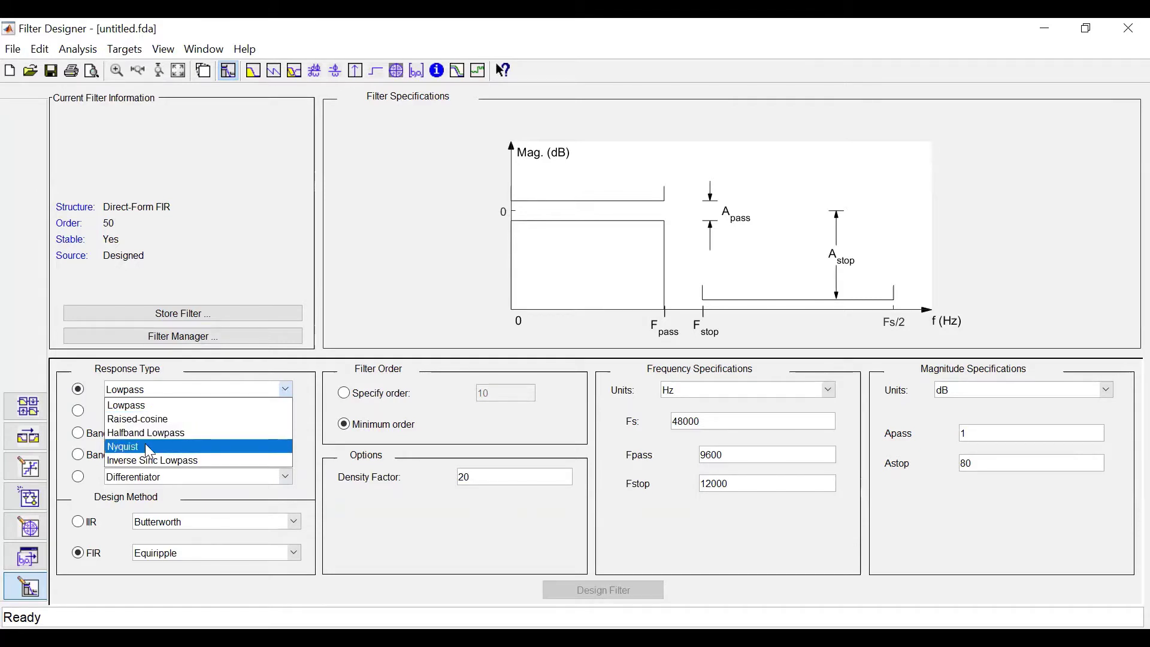
{"action": "left_click", "coordinate": [299, 448]}
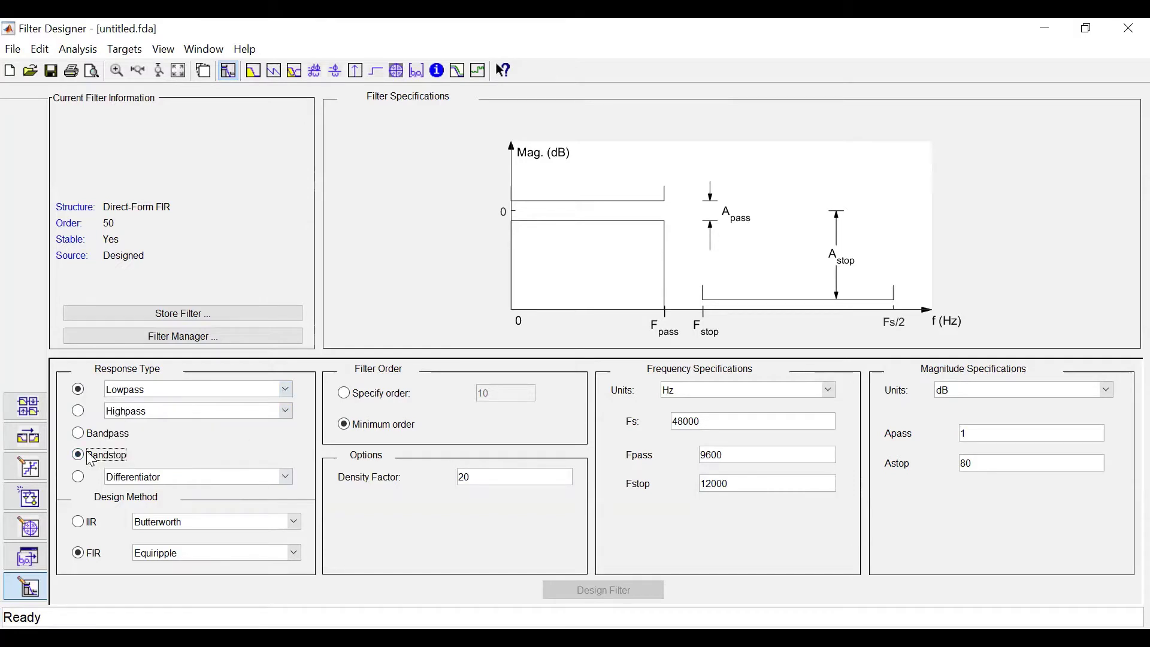
{"action": "left_click", "coordinate": [81, 474]}
{"action": "left_click", "coordinate": [284, 411]}
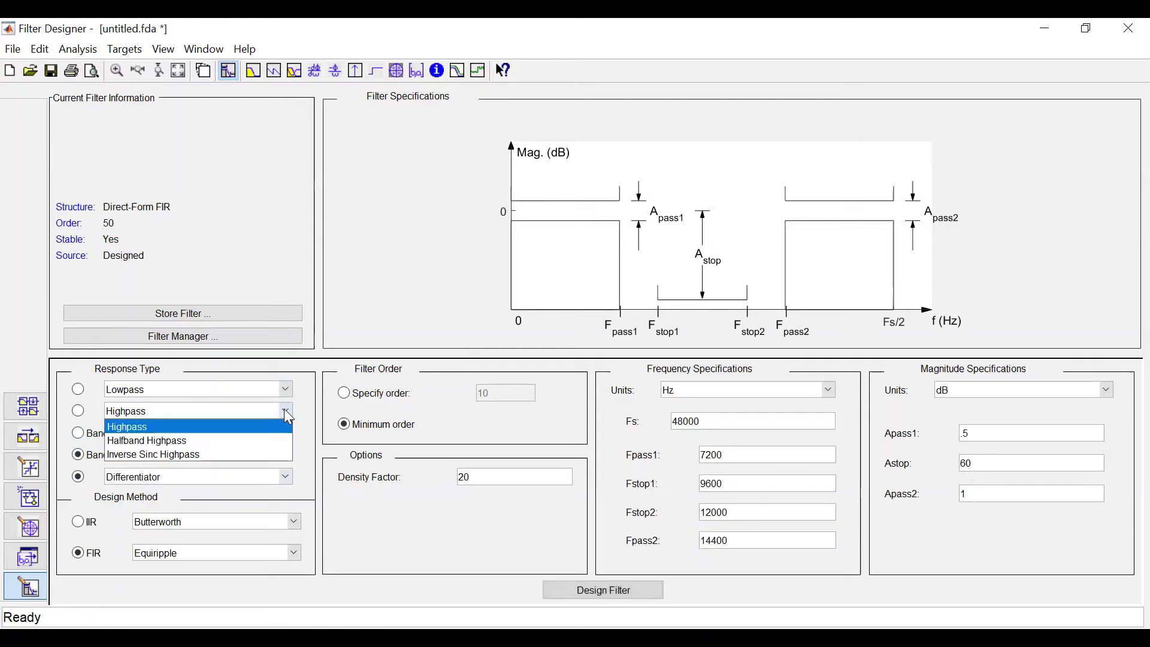
{"action": "left_click", "coordinate": [313, 445]}
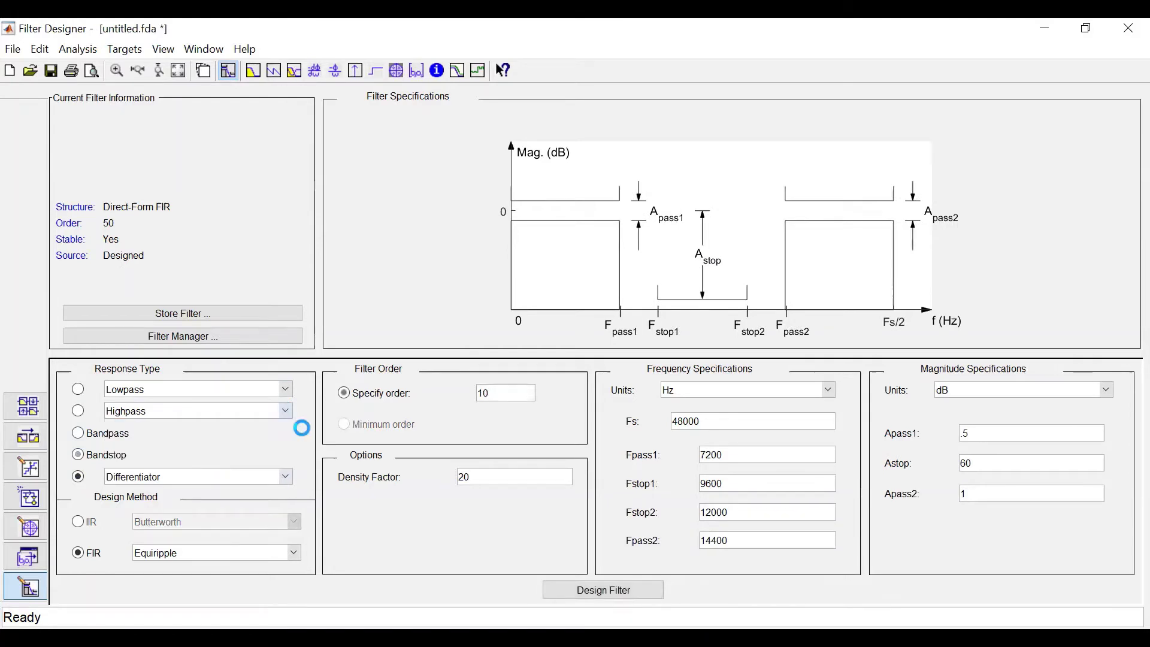
{"action": "left_click", "coordinate": [288, 478]}
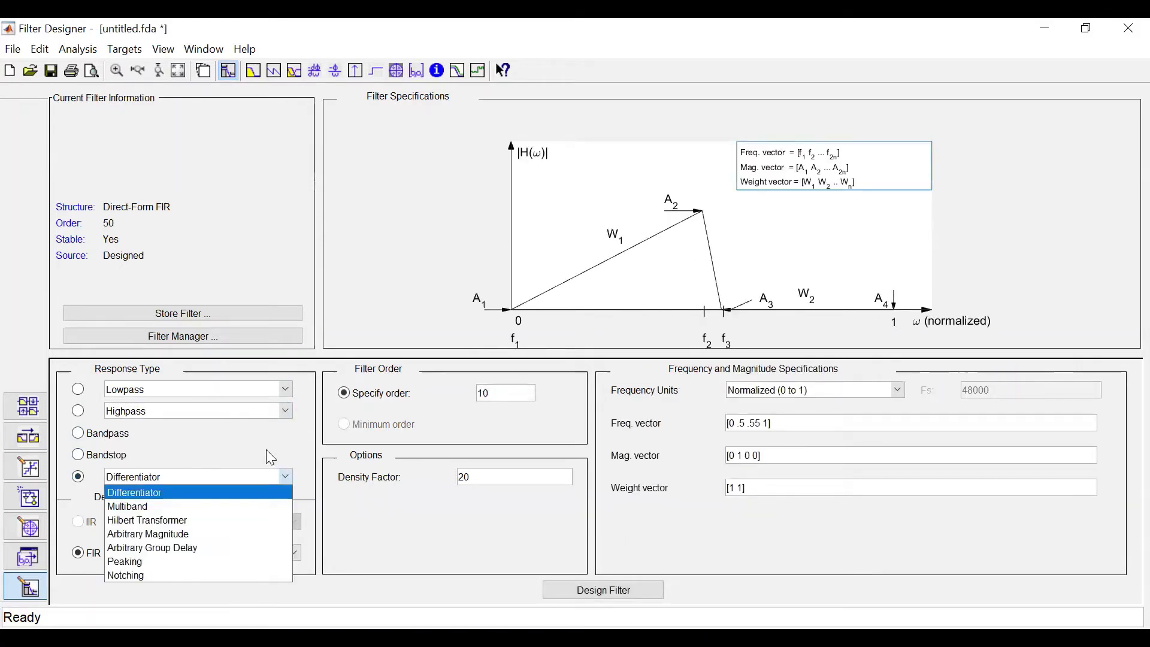
{"action": "left_click", "coordinate": [84, 456]}
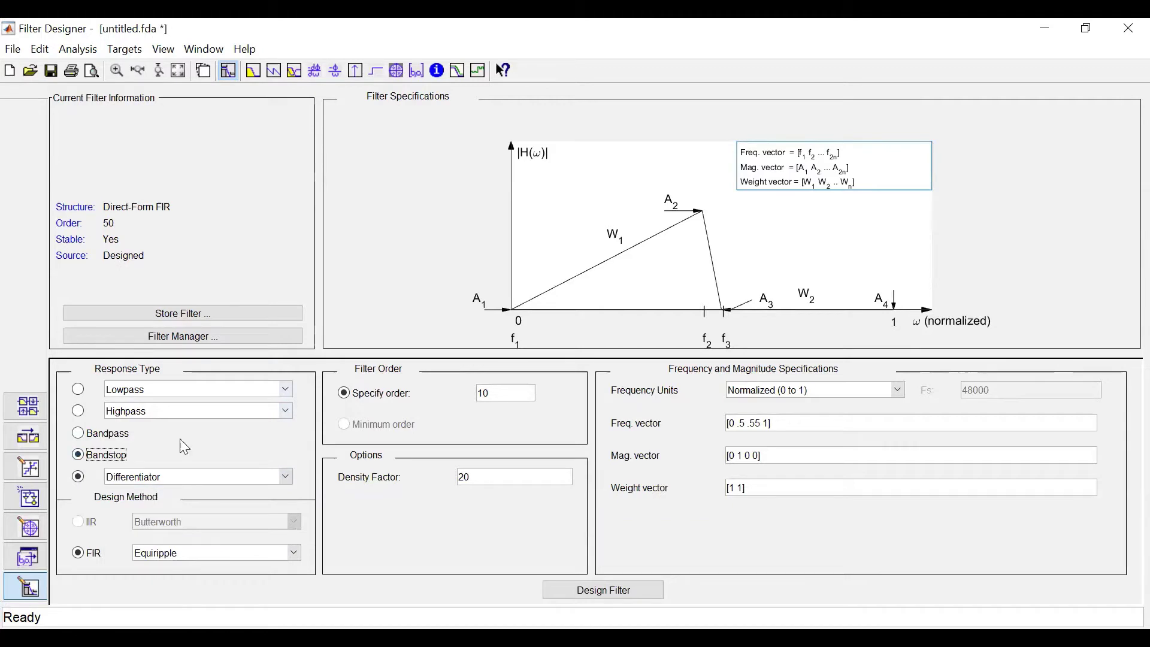
{"action": "left_click", "coordinate": [80, 392]}
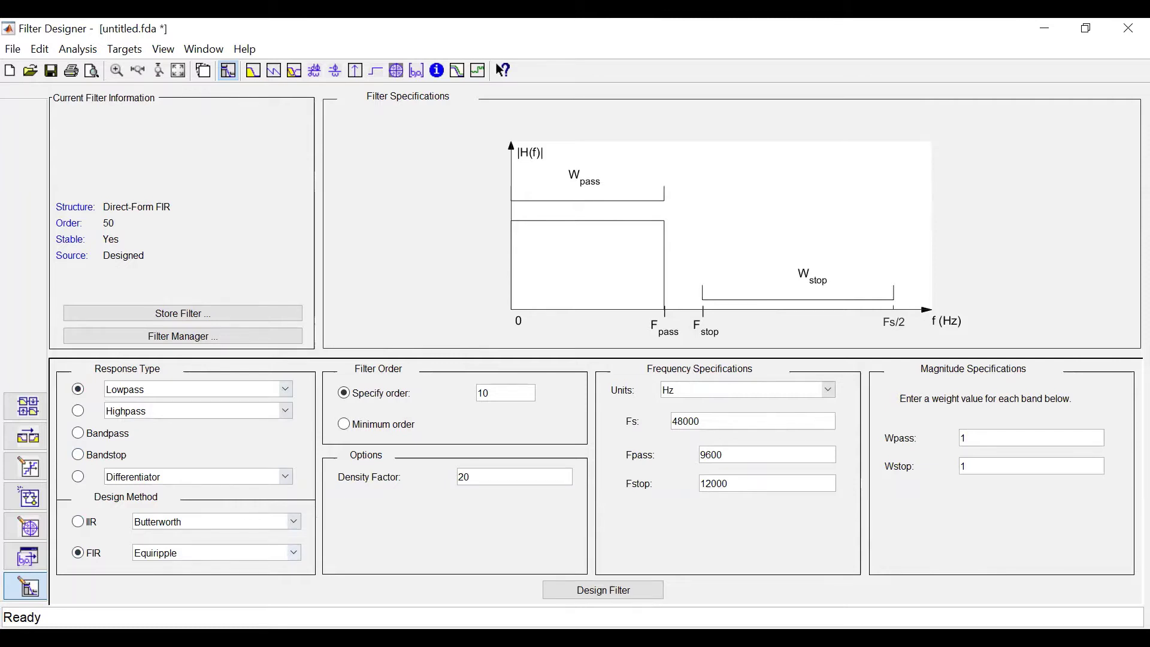
Review the available FIR design methods, switch the design method to IIR and review its methods, keeping Butterworth
{"action": "left_click", "coordinate": [222, 552]}
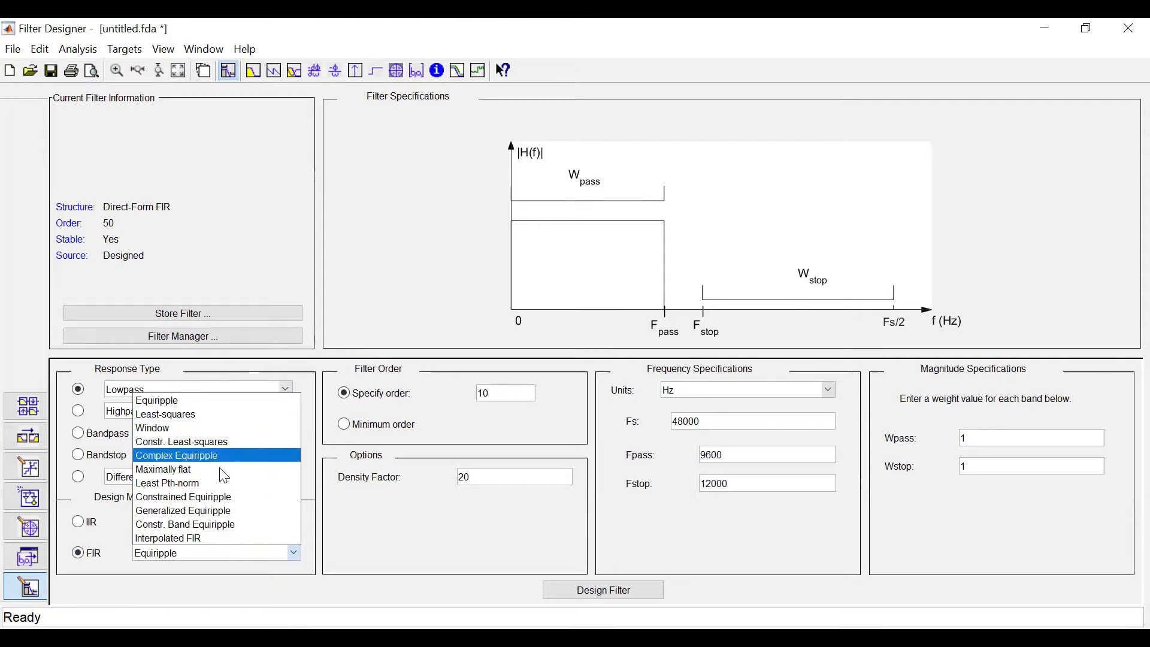
{"action": "left_click", "coordinate": [117, 541]}
{"action": "left_click", "coordinate": [79, 522]}
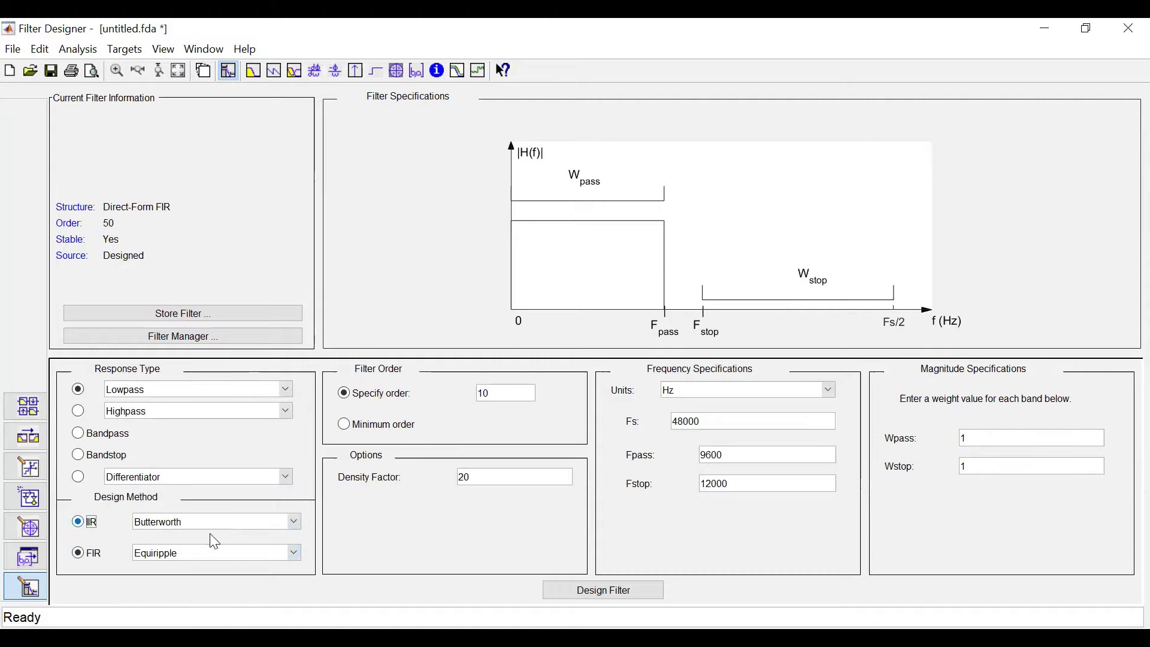
{"action": "left_click", "coordinate": [293, 521]}
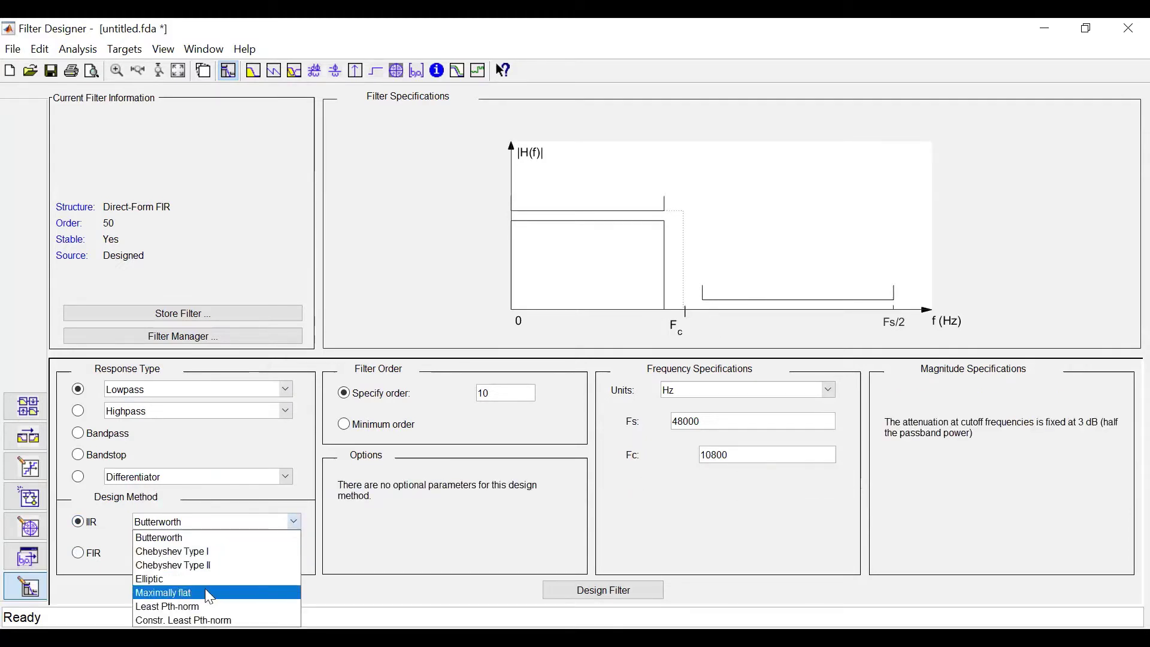
{"action": "left_click", "coordinate": [109, 531]}
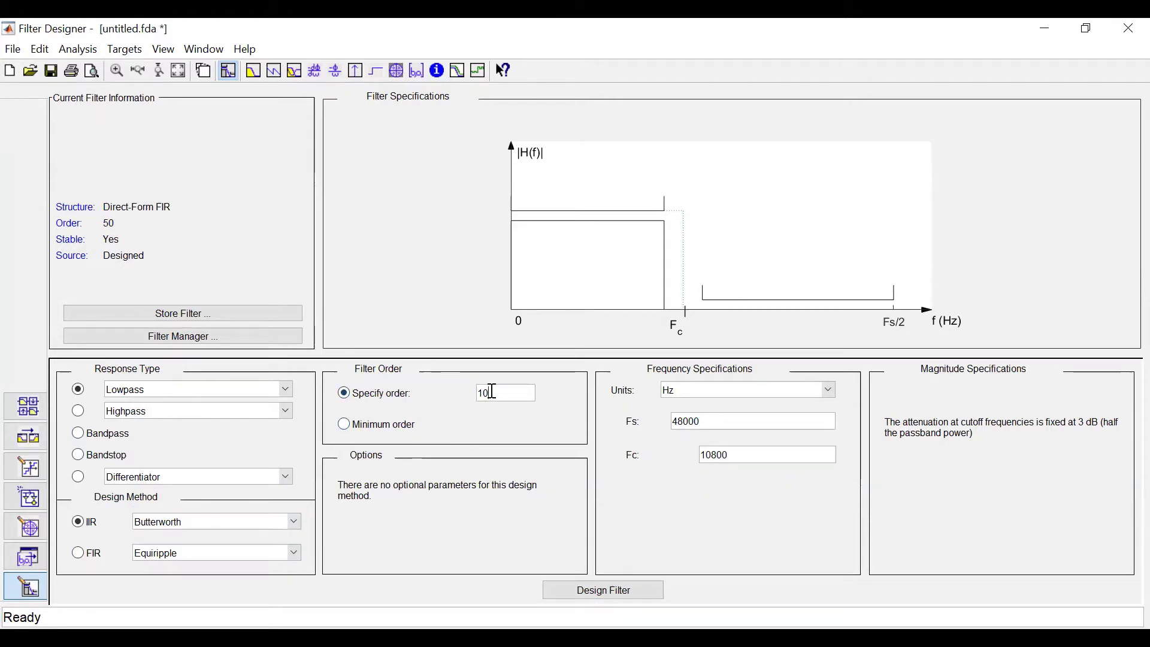
Set the filter order to Minimum order and switch the design method back to FIR Equiripple
{"action": "left_click_drag", "start_coordinate": [494, 392], "coordinate": [469, 393]}
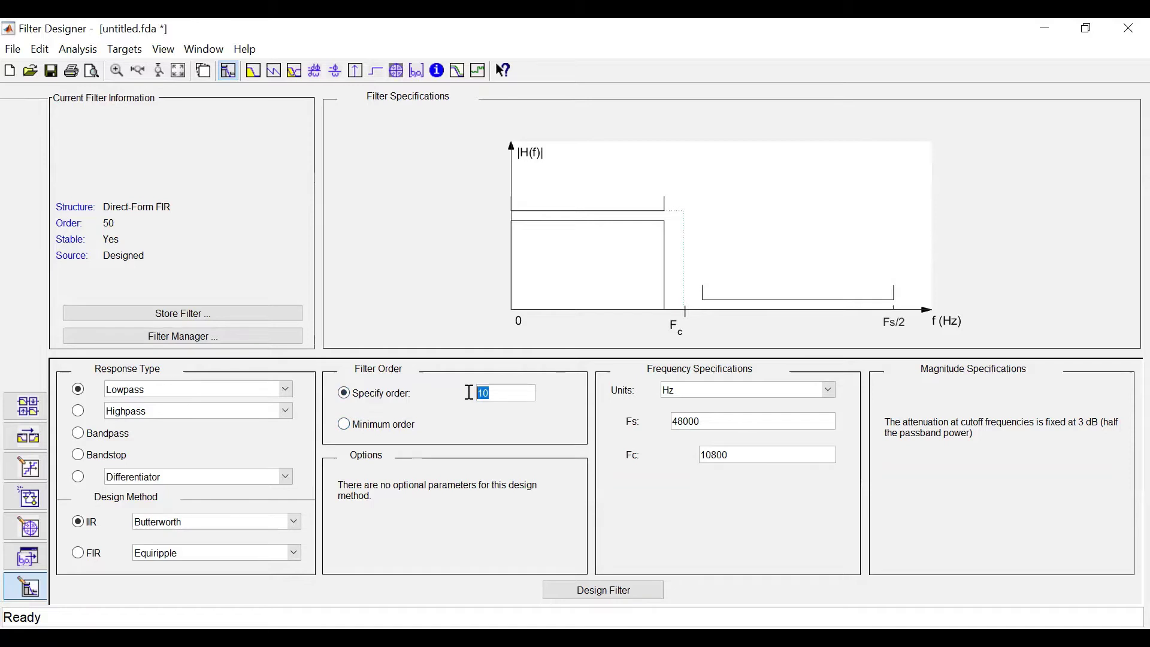
{"action": "left_click", "coordinate": [505, 393]}
{"action": "left_click", "coordinate": [346, 427]}
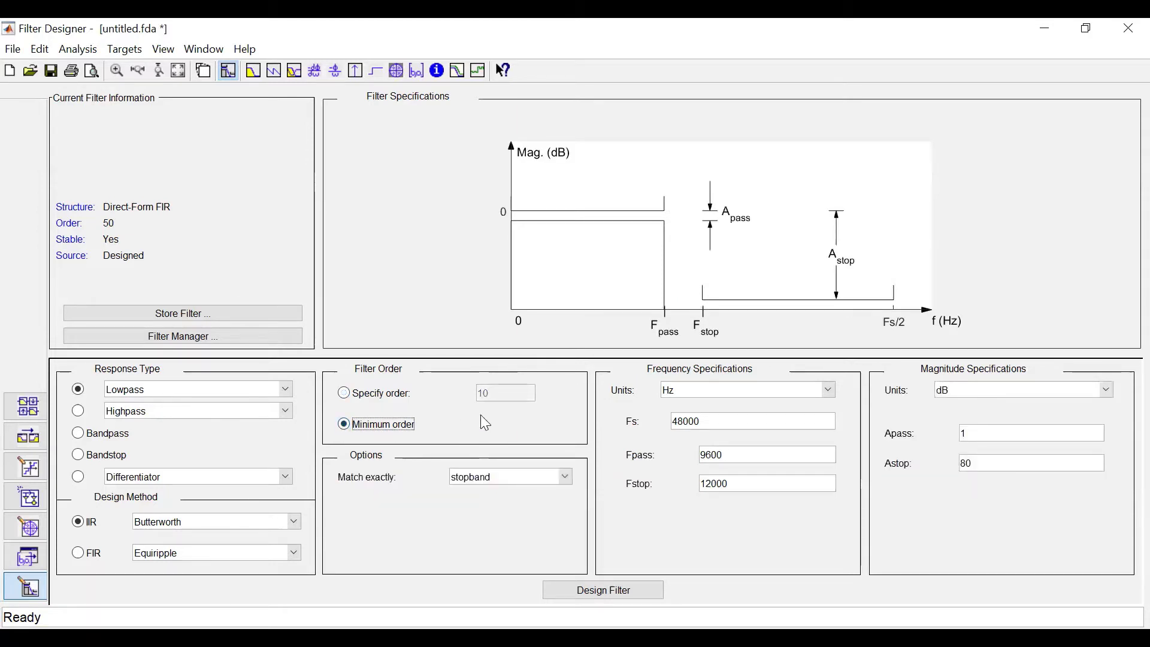
{"action": "left_click", "coordinate": [226, 539]}
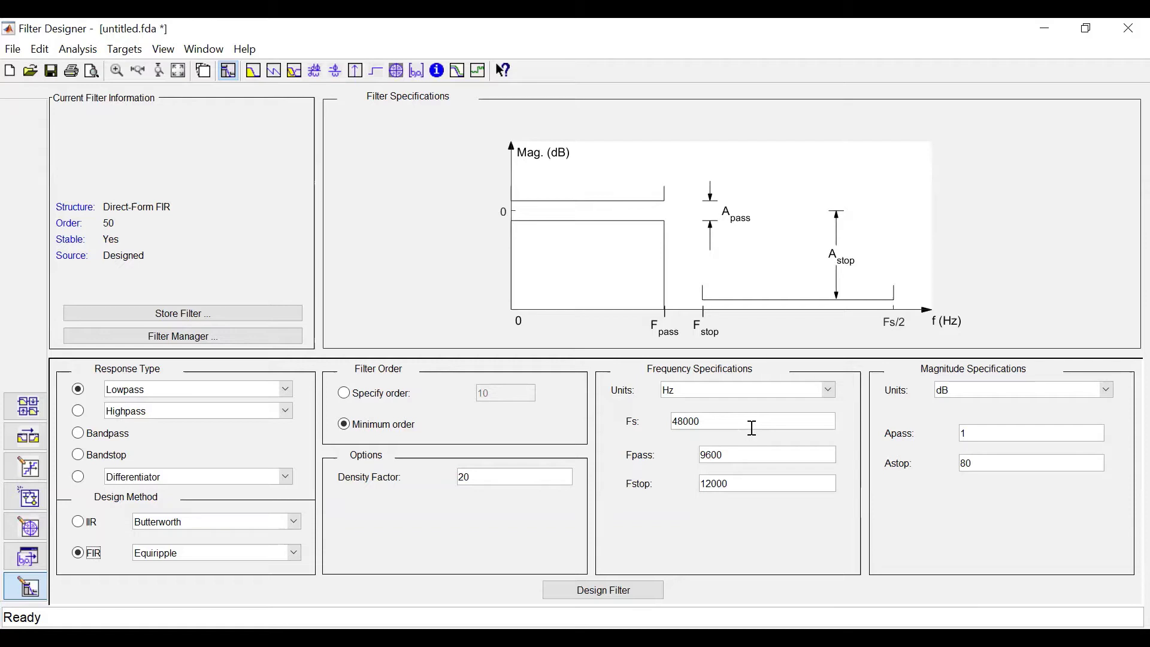
Review the frequency units, switch them to Normalized (0 to 1) and inspect the wpass and wstop fields
{"action": "left_click", "coordinate": [831, 395]}
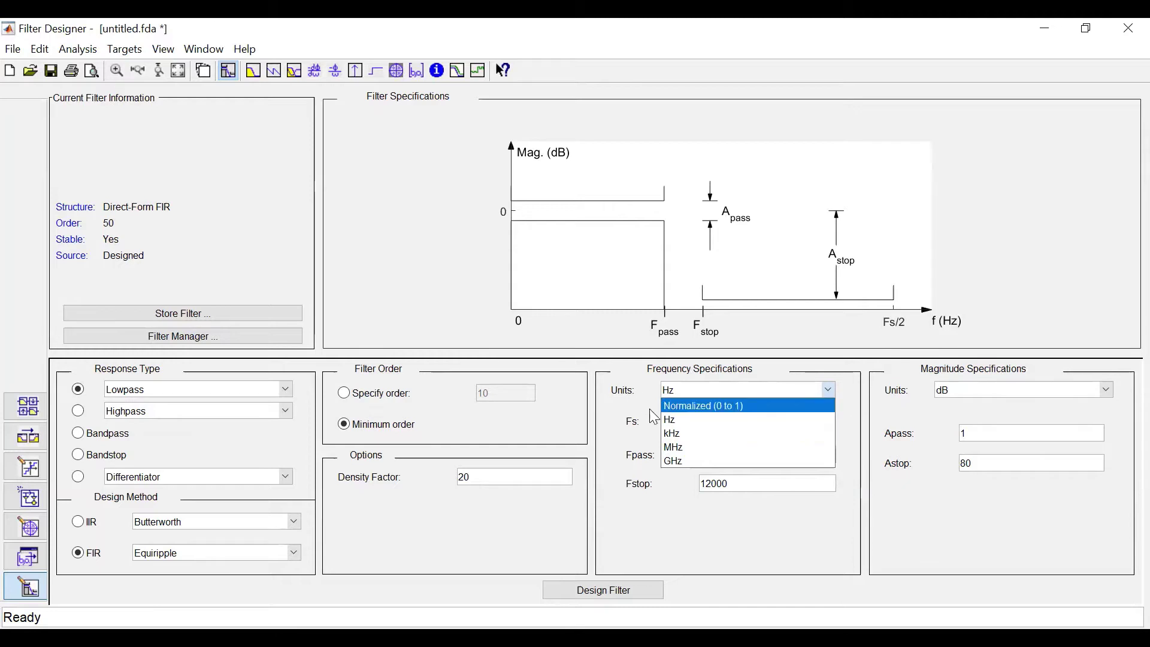
{"action": "left_click", "coordinate": [633, 401]}
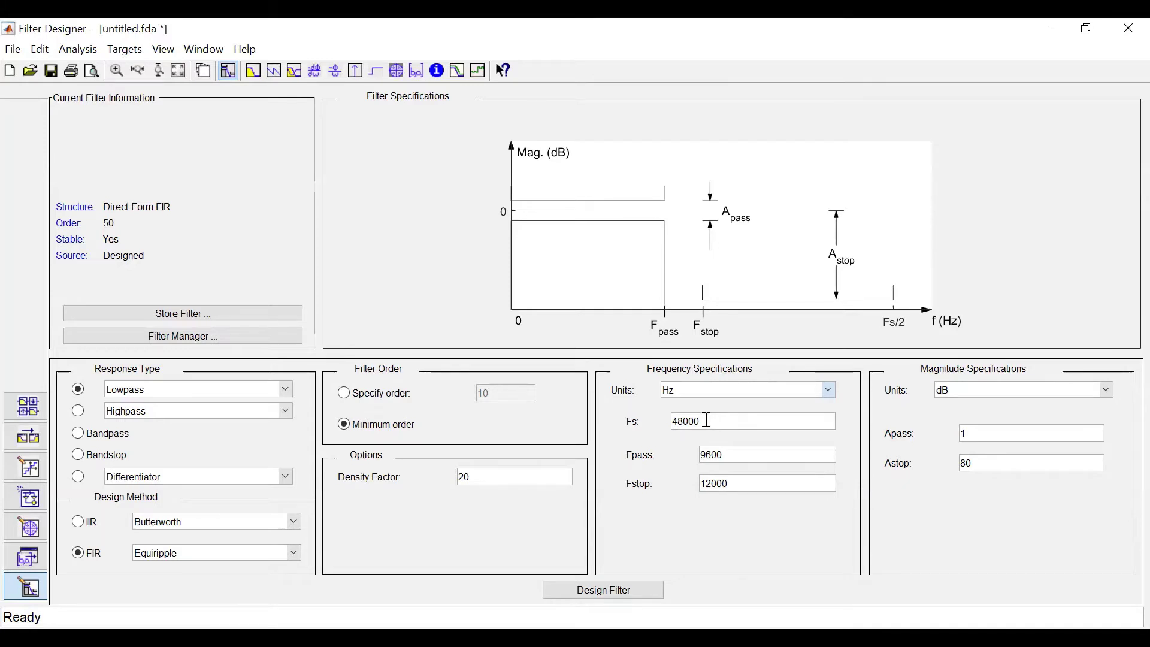
{"action": "left_click", "coordinate": [832, 390]}
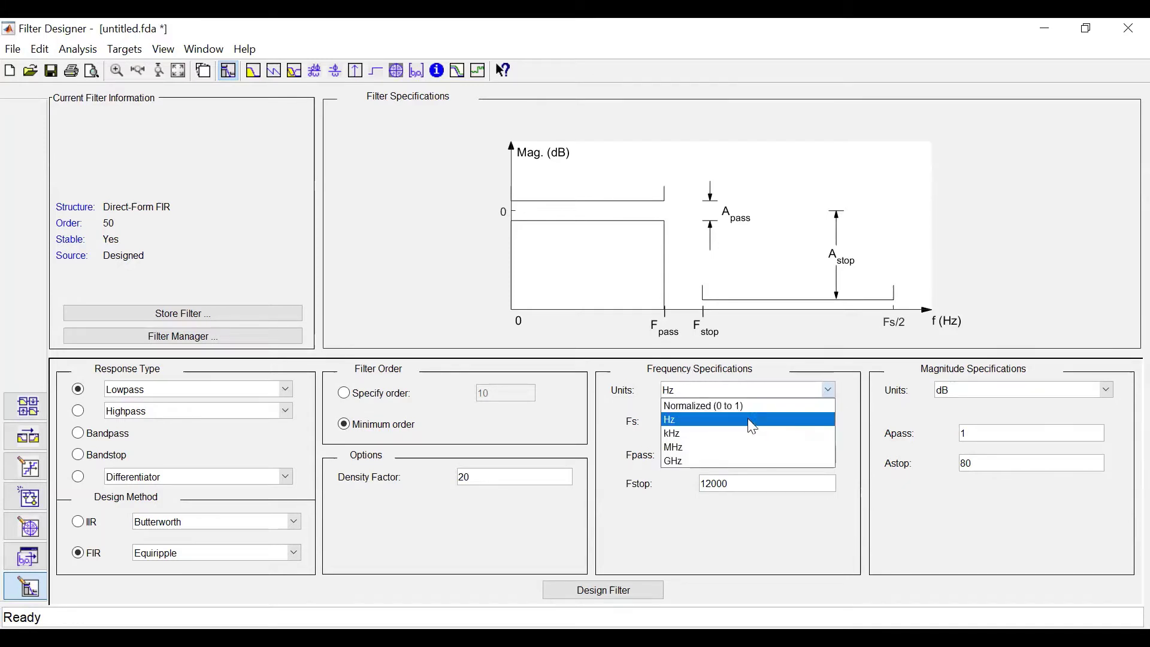
{"action": "left_click", "coordinate": [745, 406]}
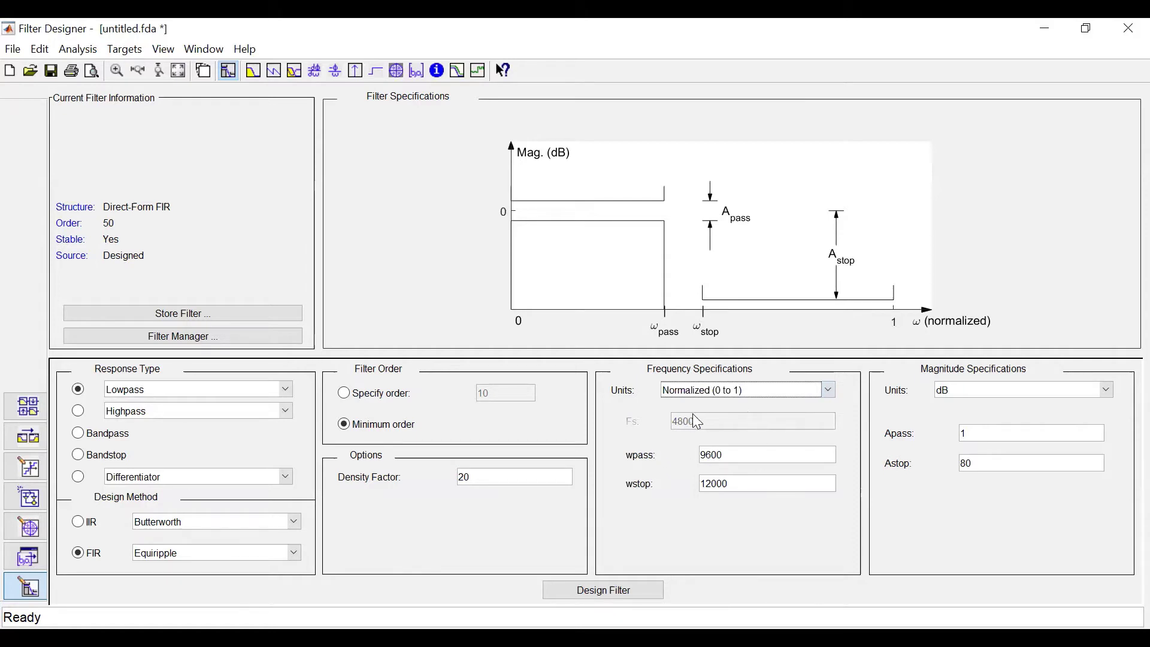
{"action": "left_click", "coordinate": [751, 455]}
{"action": "double_click", "coordinate": [717, 455]}
{"action": "left_click", "coordinate": [746, 485]}
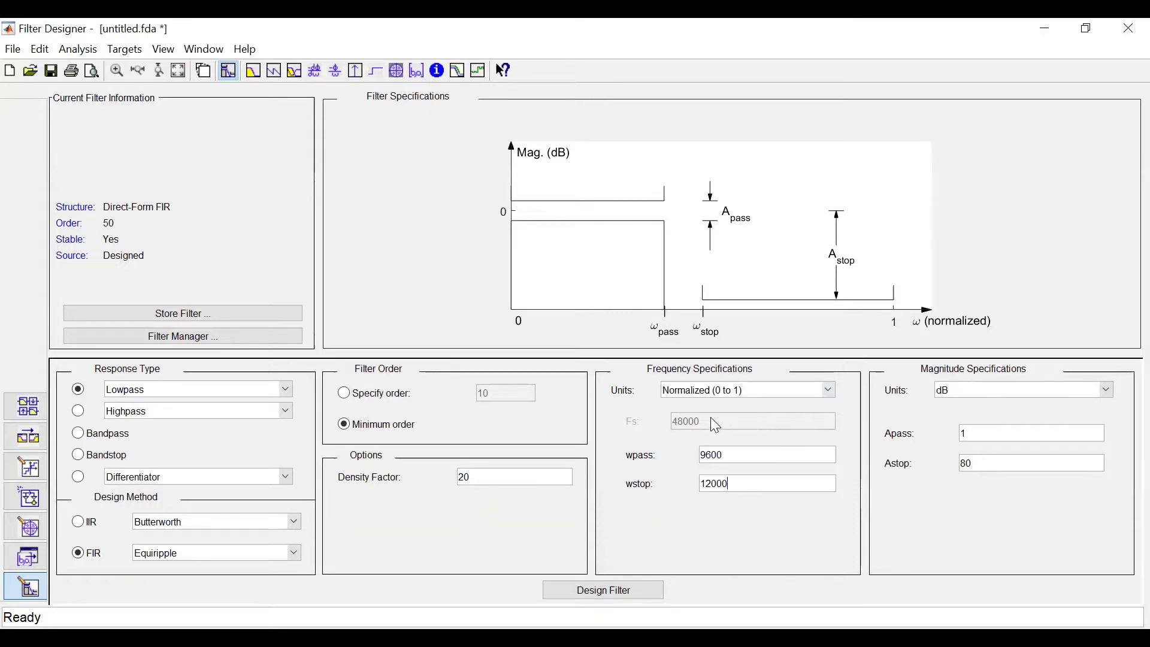
Change the frequency units to kHz and set the sampling frequency Fs to 10
{"action": "left_click", "coordinate": [828, 393]}
{"action": "left_click", "coordinate": [678, 433]}
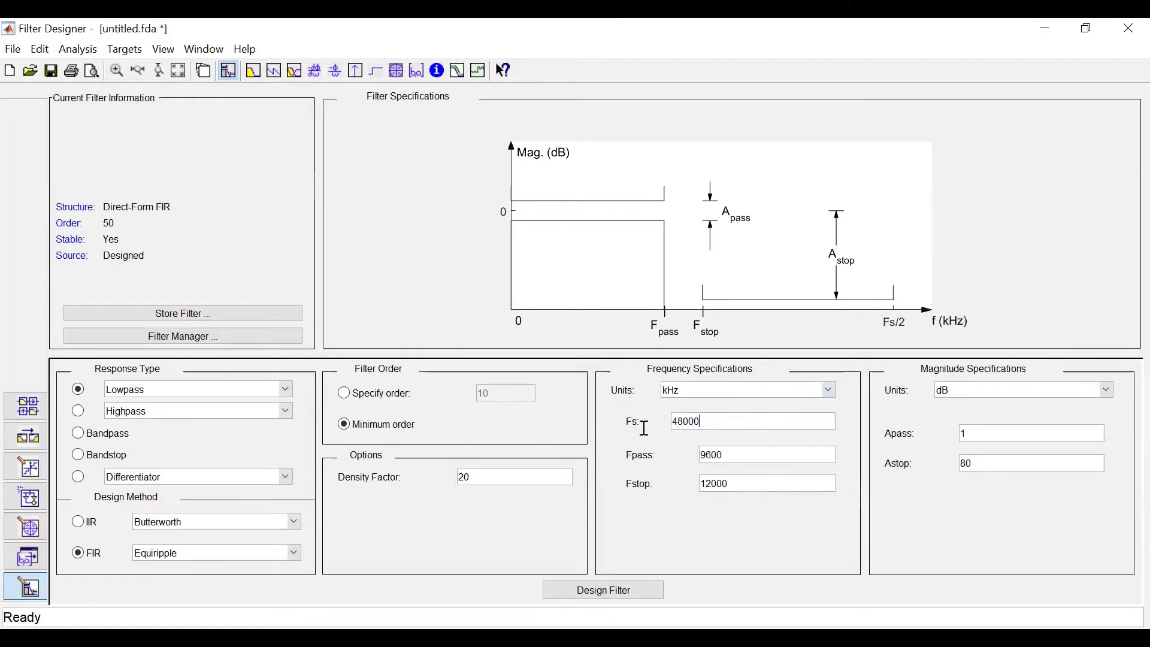
{"action": "double_click", "coordinate": [712, 420]}
{"action": "type", "text": "10"}
{"action": "left_click", "coordinate": [736, 458]}
{"action": "left_click", "coordinate": [699, 418]}
{"action": "left_click", "coordinate": [740, 452]}
{"action": "left_click", "coordinate": [727, 453]}
{"action": "left_click_drag", "start_coordinate": [726, 454], "coordinate": [702, 455]}
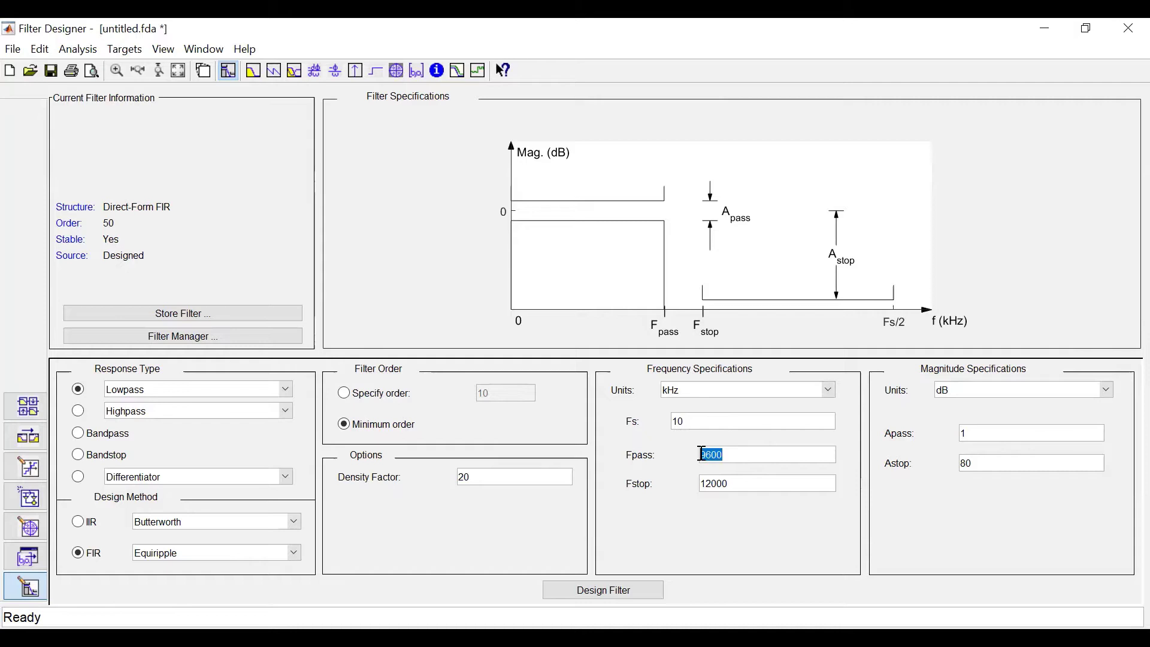
{"action": "left_click", "coordinate": [739, 455]}
Review the magnitude units and the Apass specification, keeping the magnitude units in dB
{"action": "left_click", "coordinate": [1106, 390]}
{"action": "left_click", "coordinate": [1106, 391]}
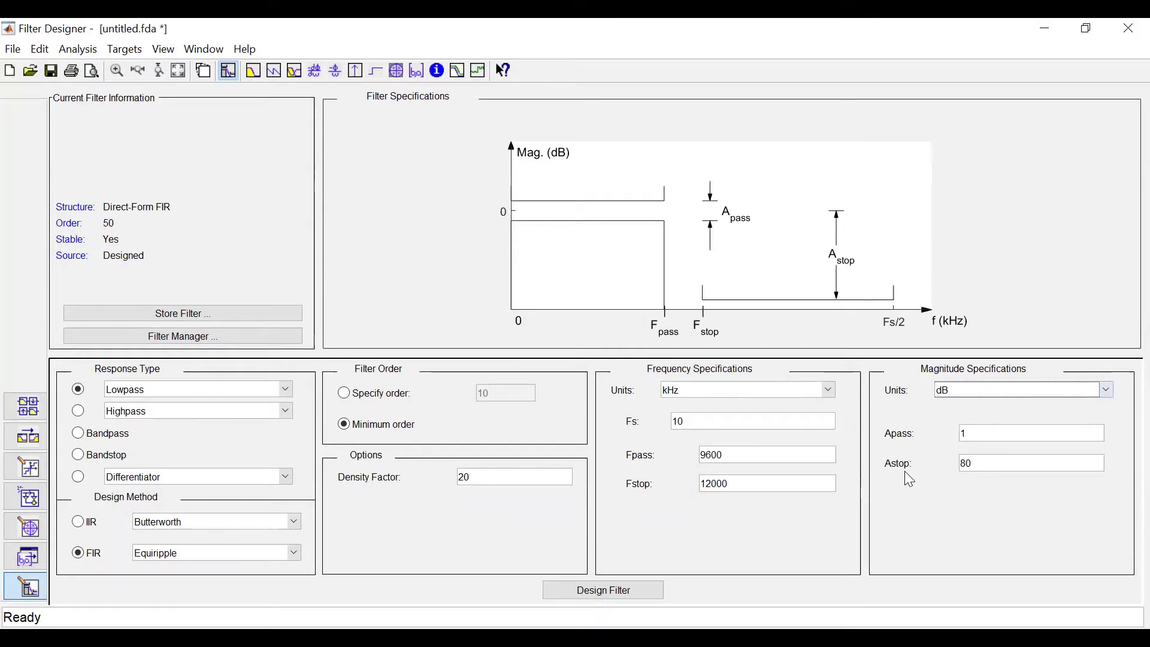
{"action": "left_click", "coordinate": [985, 436]}
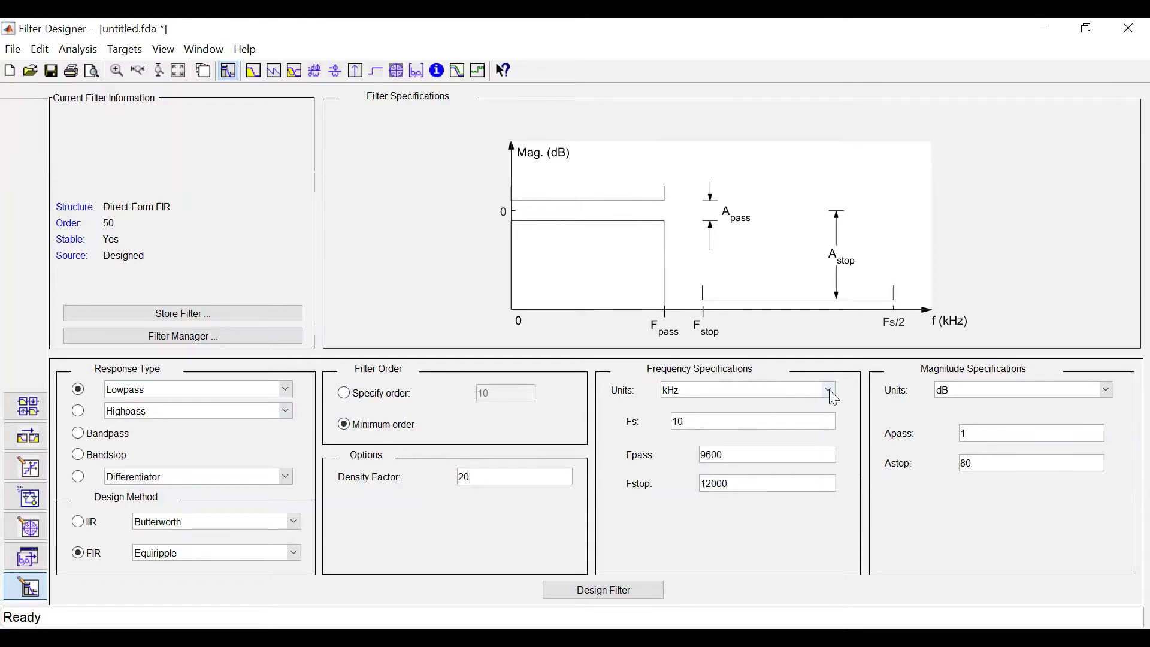
{"action": "double_click", "coordinate": [688, 423]}
{"action": "left_click", "coordinate": [726, 461]}
{"action": "left_click", "coordinate": [1106, 391]}
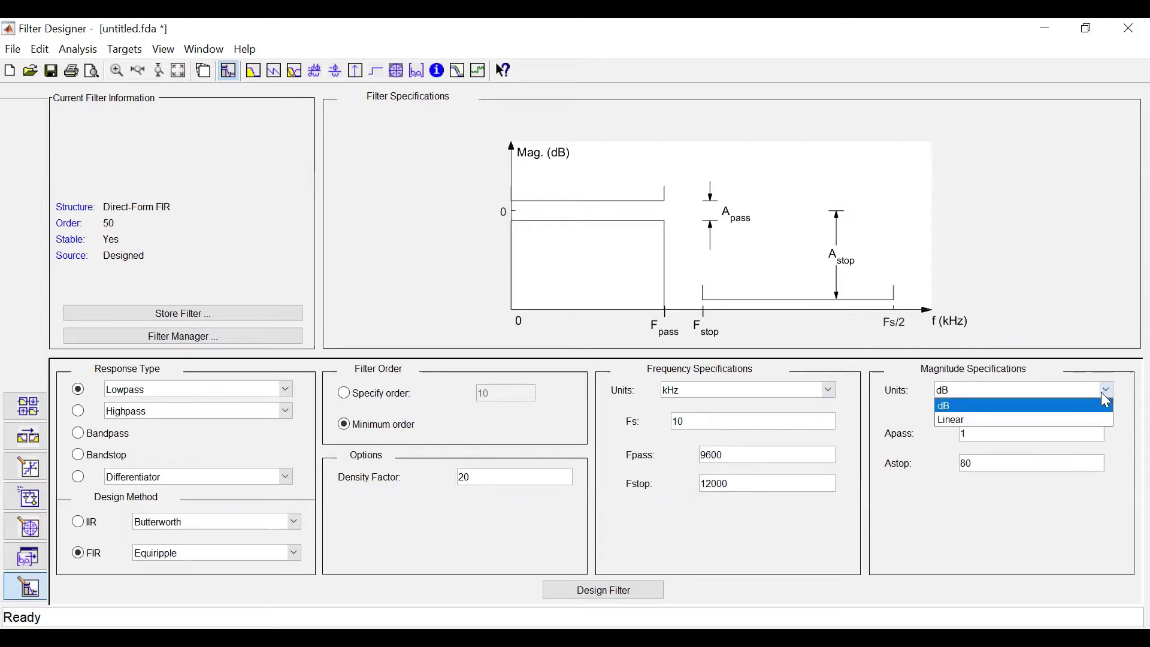
{"action": "left_click", "coordinate": [950, 407]}
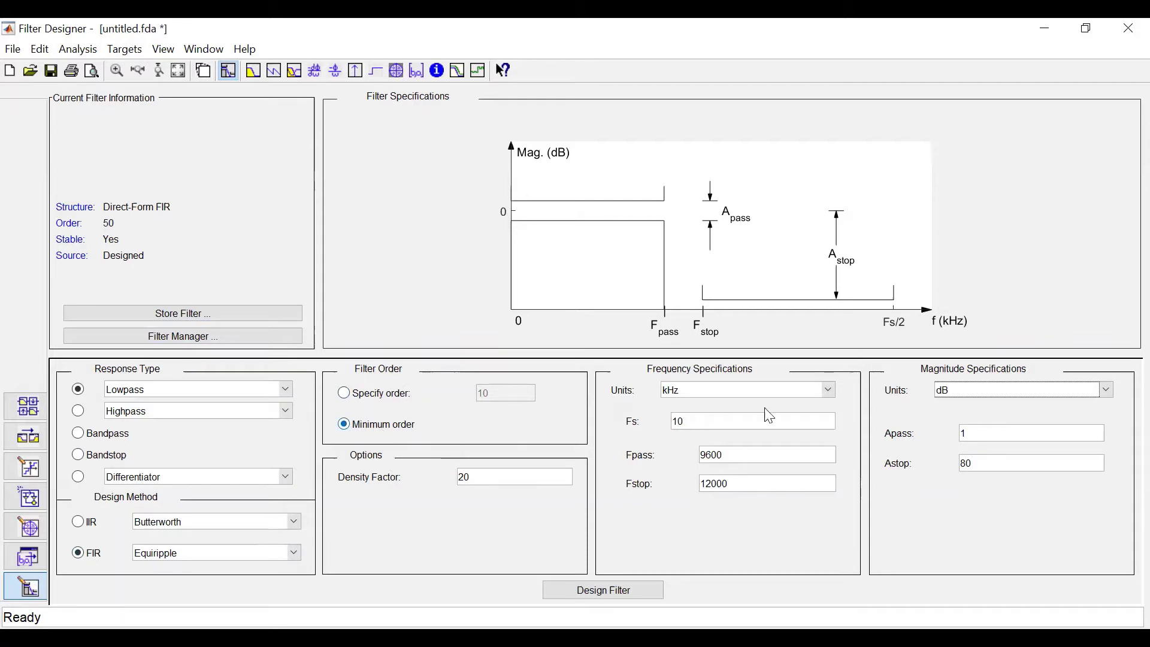
Design the lowpass FIR filter with normalized frequency units, wpass 0.3 and wstop 0.6
{"action": "left_click", "coordinate": [830, 394]}
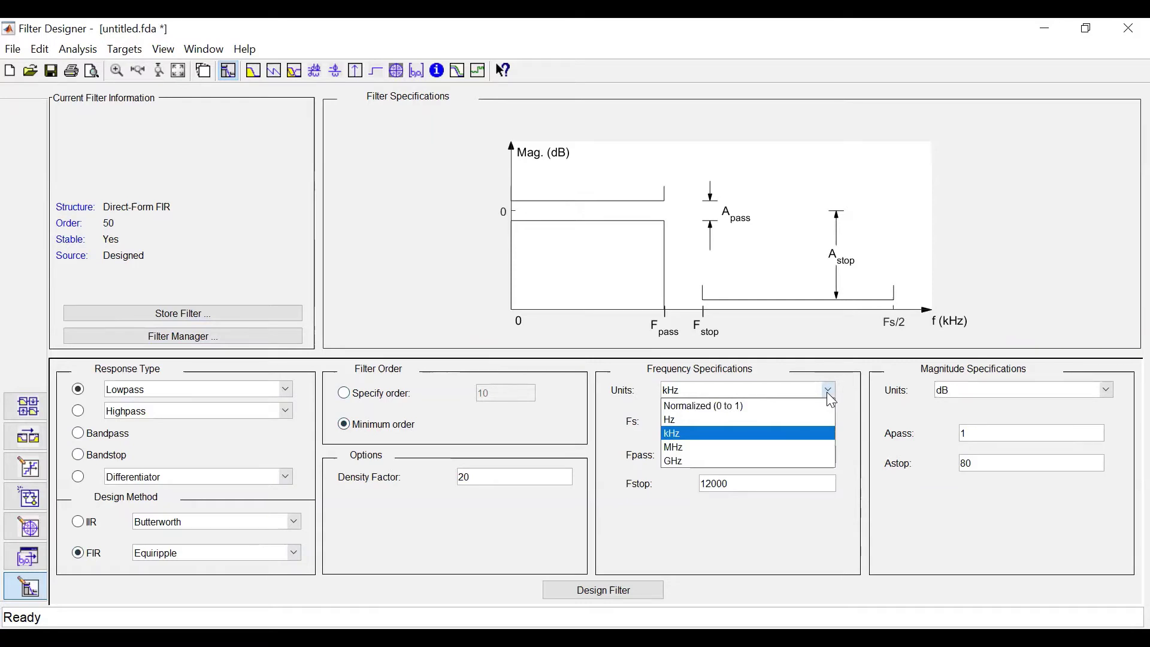
{"action": "left_click", "coordinate": [737, 406]}
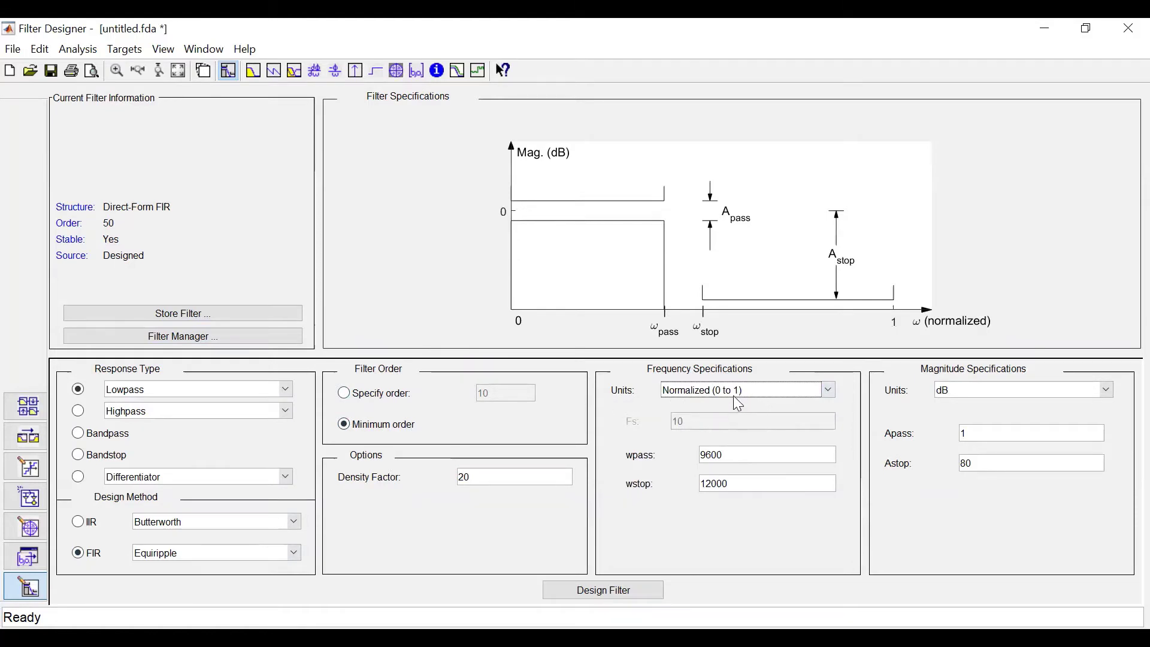
{"action": "left_click", "coordinate": [726, 455]}
{"action": "double_click", "coordinate": [722, 455]}
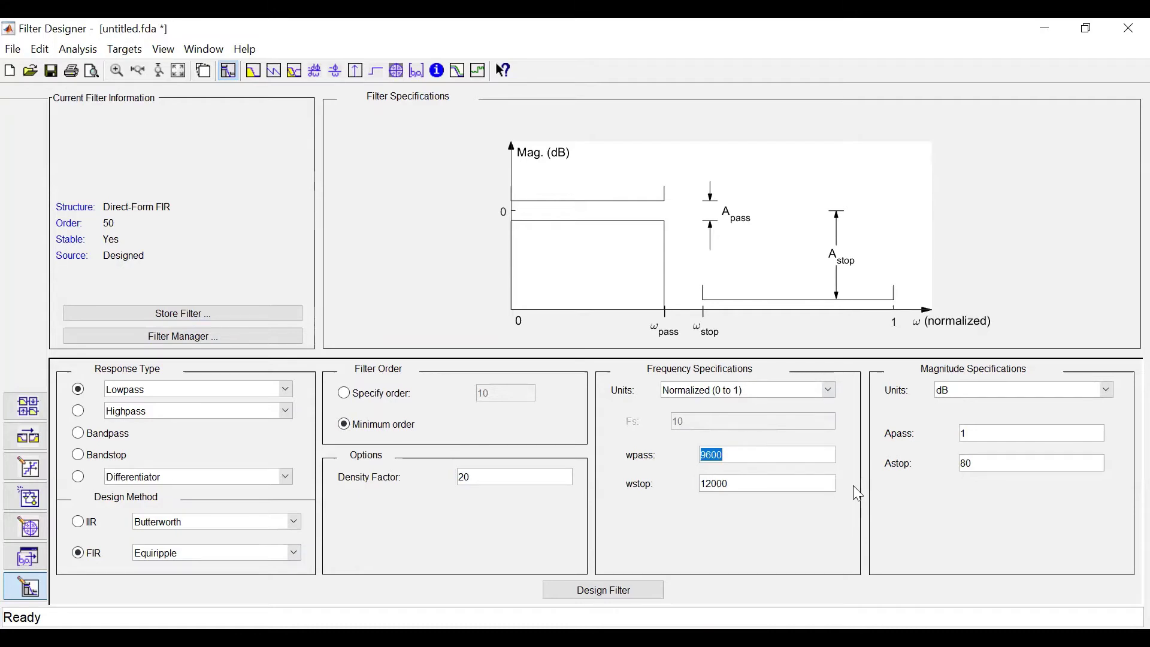
{"action": "type", "text": "0.3"}
{"action": "left_click_drag", "start_coordinate": [724, 483], "coordinate": [693, 487]}
{"action": "type", "text": "0.6"}
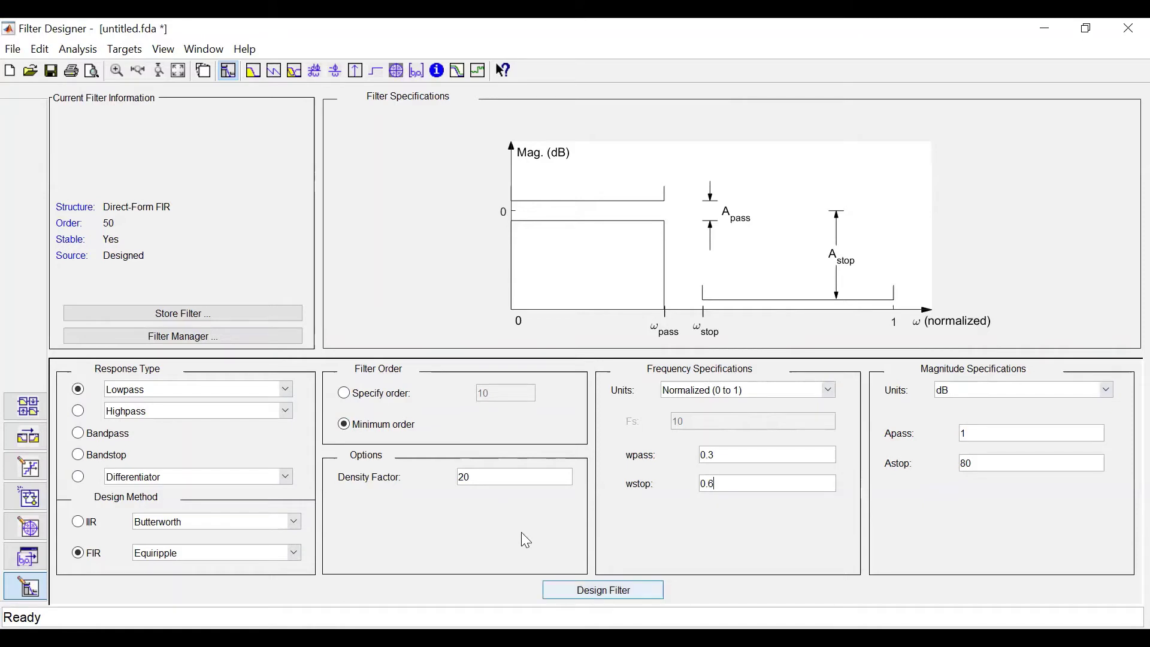
{"action": "left_click", "coordinate": [599, 590]}
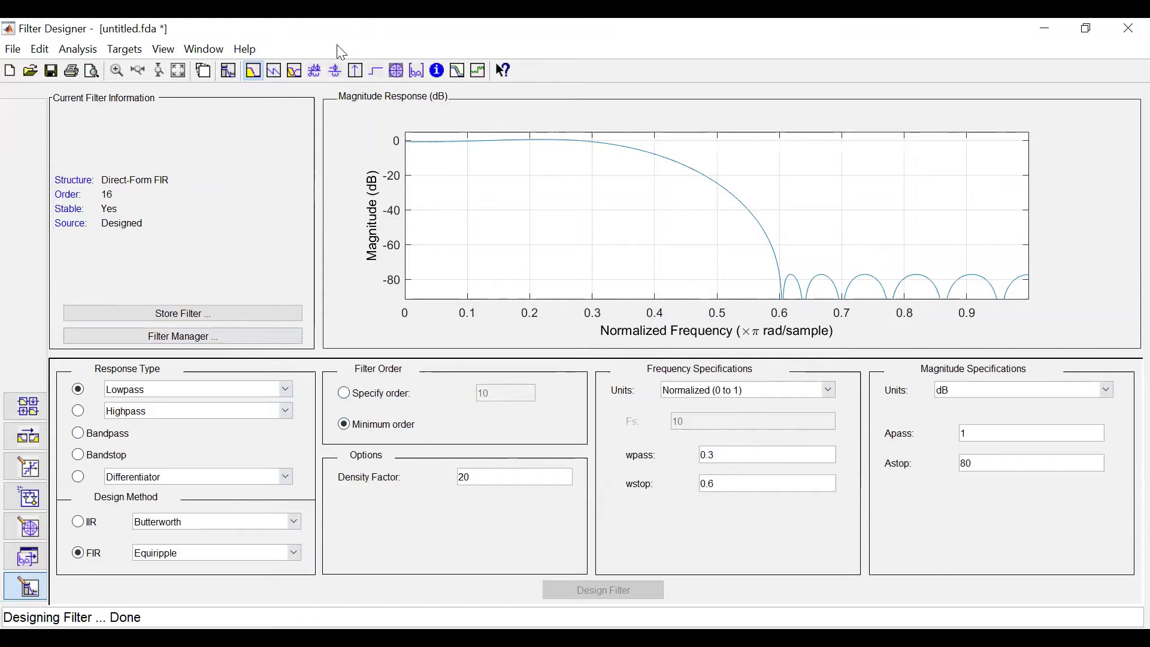
Switch the frequency units to kHz and set Fpass to 2 and Fstop to 3, keeping Fs at 10
{"action": "left_click", "coordinate": [829, 392]}
{"action": "left_click", "coordinate": [756, 431]}
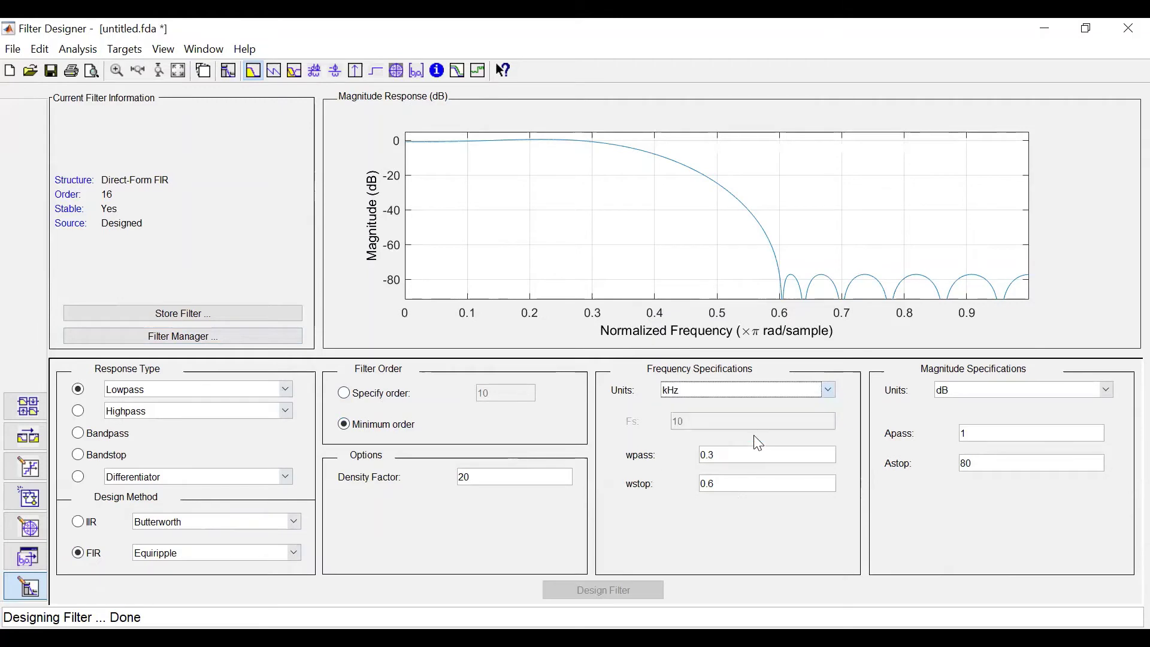
{"action": "left_click", "coordinate": [711, 425]}
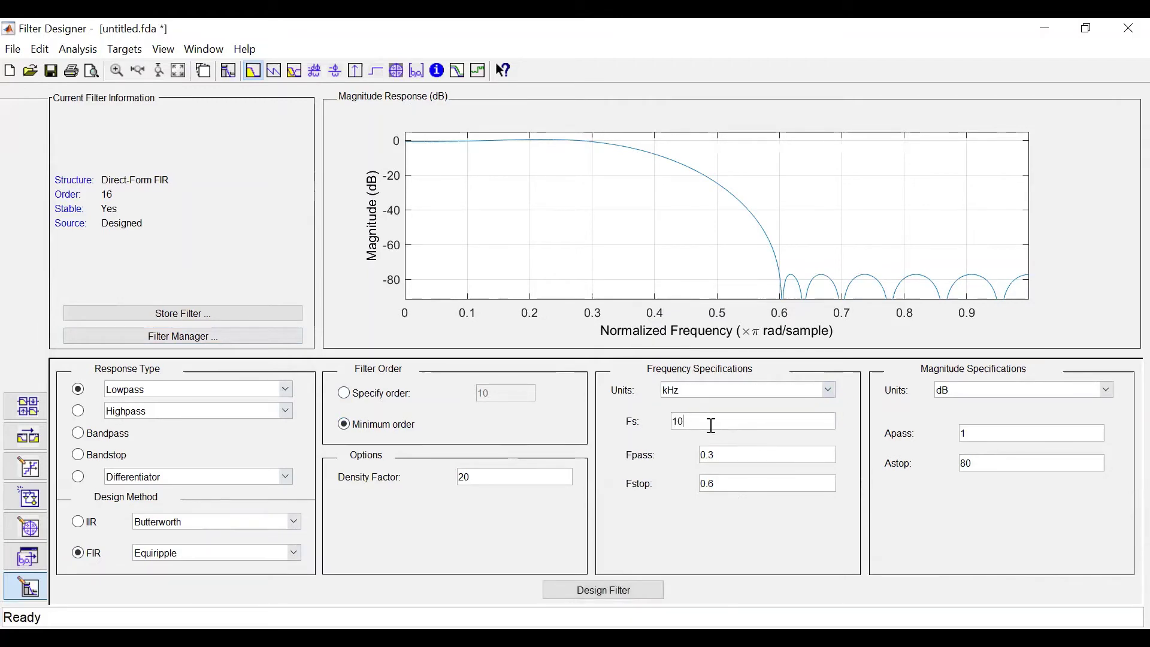
{"action": "left_click_drag", "start_coordinate": [698, 426], "coordinate": [674, 423]}
{"action": "left_click", "coordinate": [719, 424]}
{"action": "left_click_drag", "start_coordinate": [724, 455], "coordinate": [700, 456]}
{"action": "type", "text": "2"}
{"action": "left_click_drag", "start_coordinate": [722, 484], "coordinate": [693, 482]}
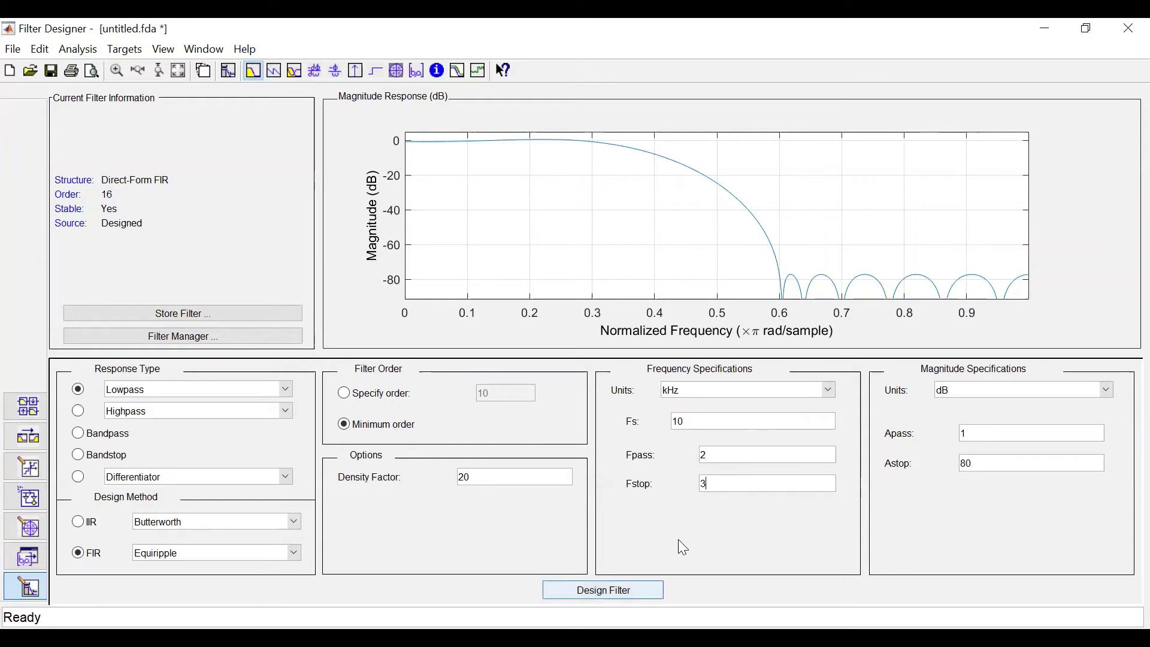
Design the lowpass FIR equiripple filter from the kHz specifications
{"action": "key", "text": "Return"}
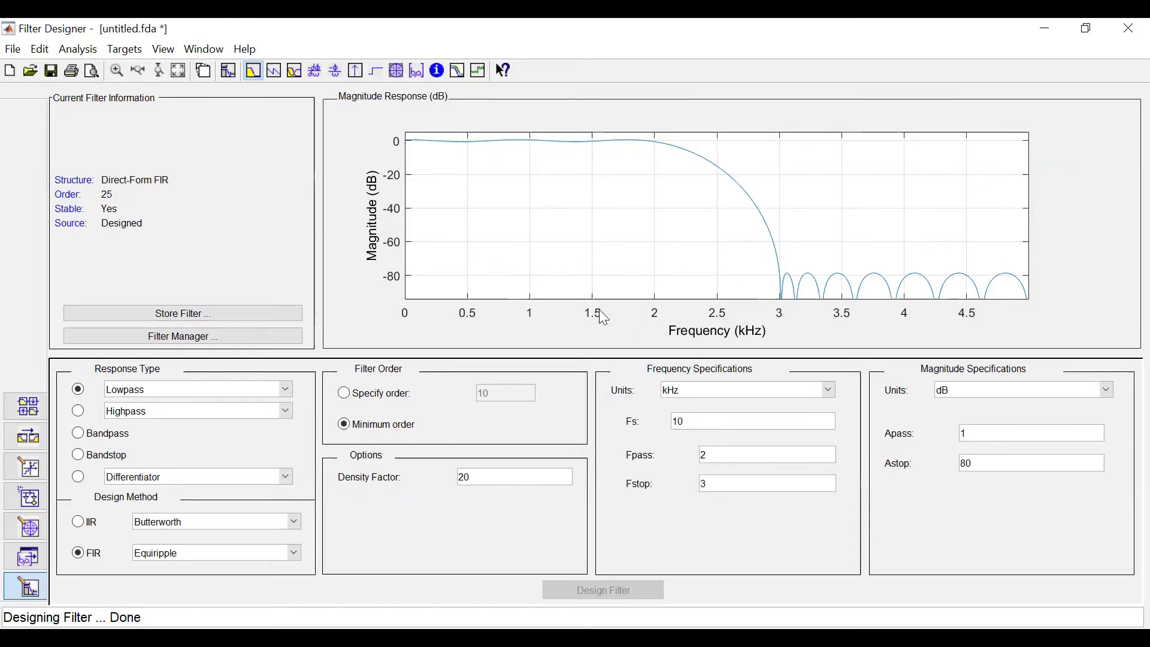
Design the lowpass filter as an IIR Butterworth filter, with the exact match option set to passband
{"action": "left_click", "coordinate": [80, 526]}
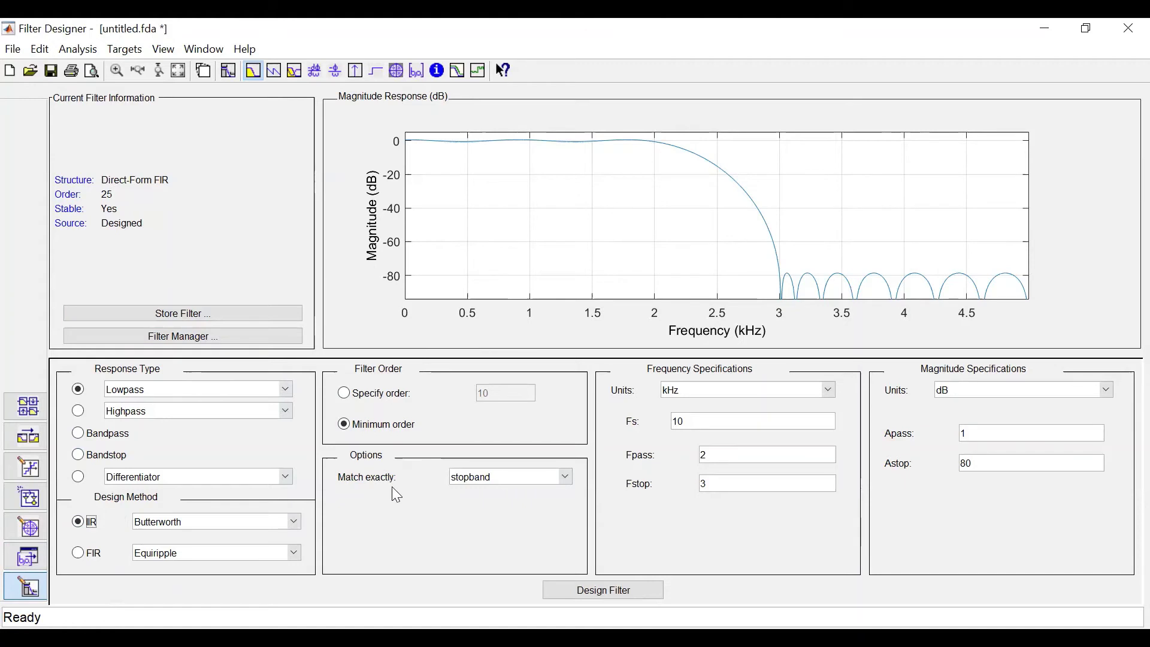
{"action": "left_click", "coordinate": [565, 477]}
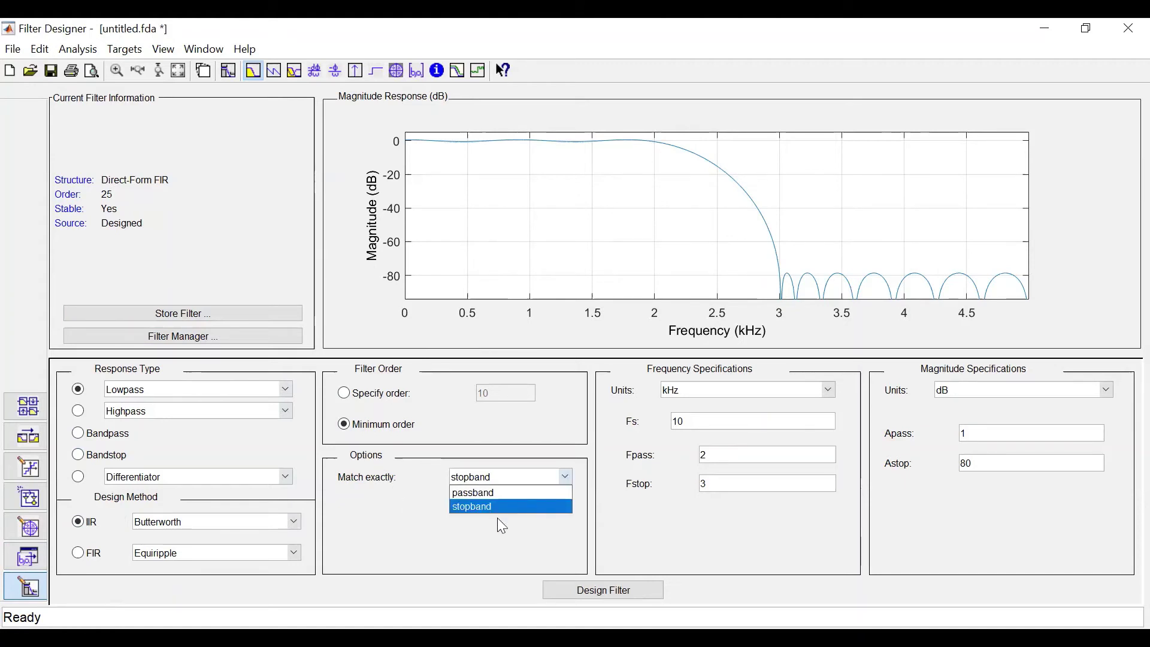
{"action": "left_click", "coordinate": [463, 527]}
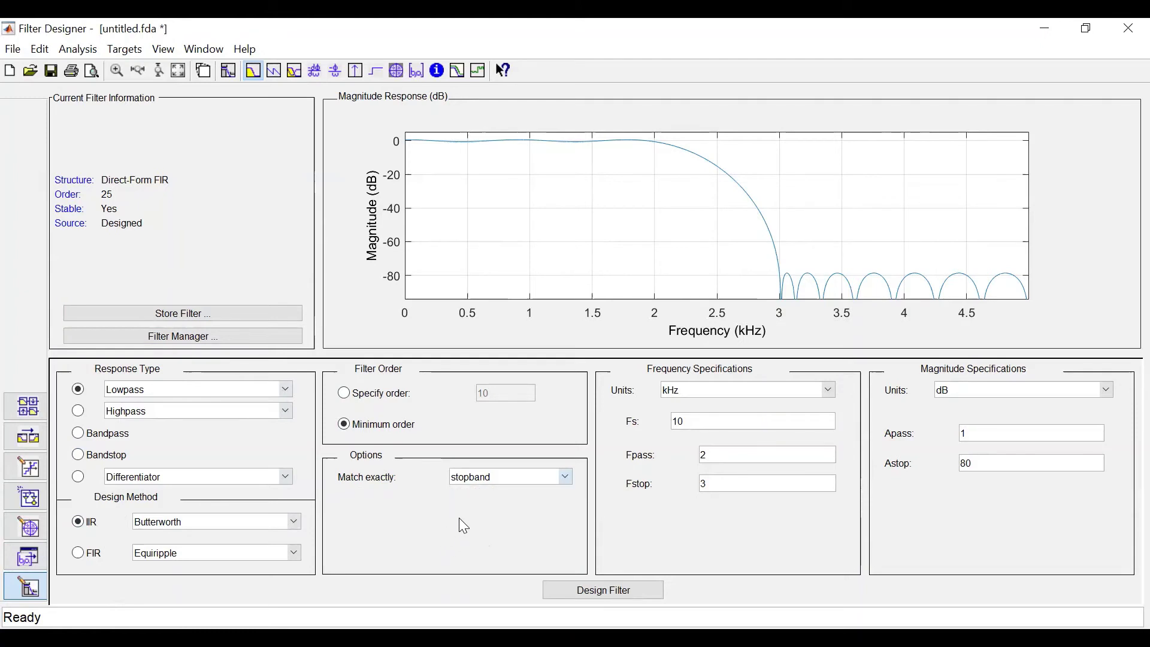
{"action": "left_click", "coordinate": [554, 478]}
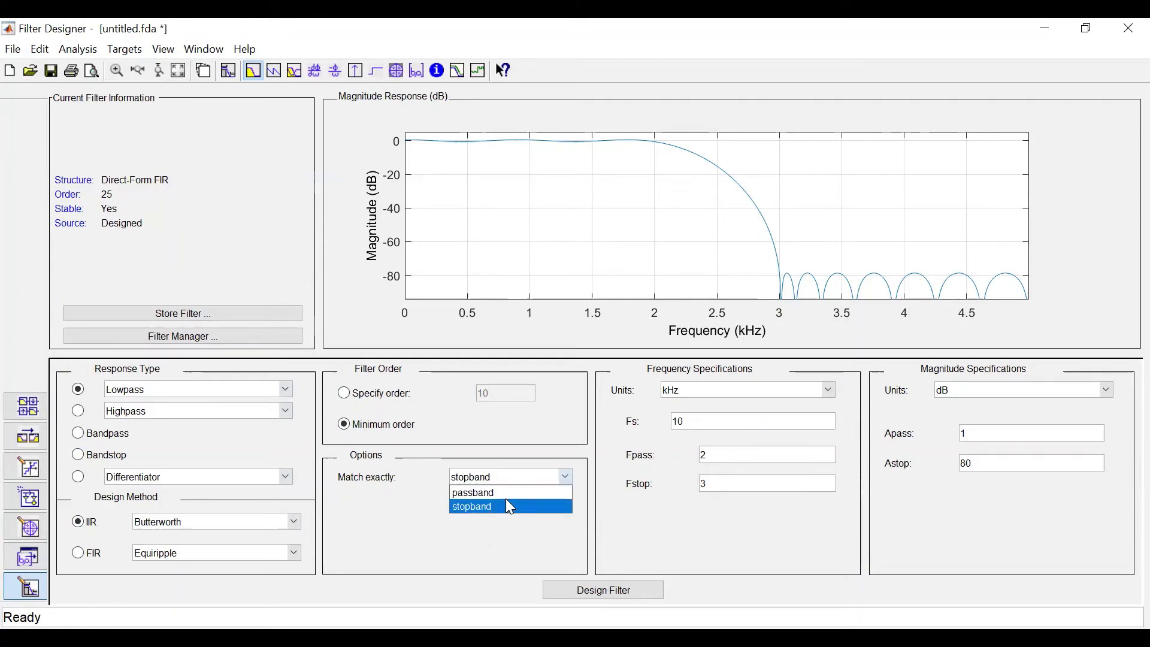
{"action": "left_click", "coordinate": [505, 501]}
{"action": "left_click", "coordinate": [544, 479]}
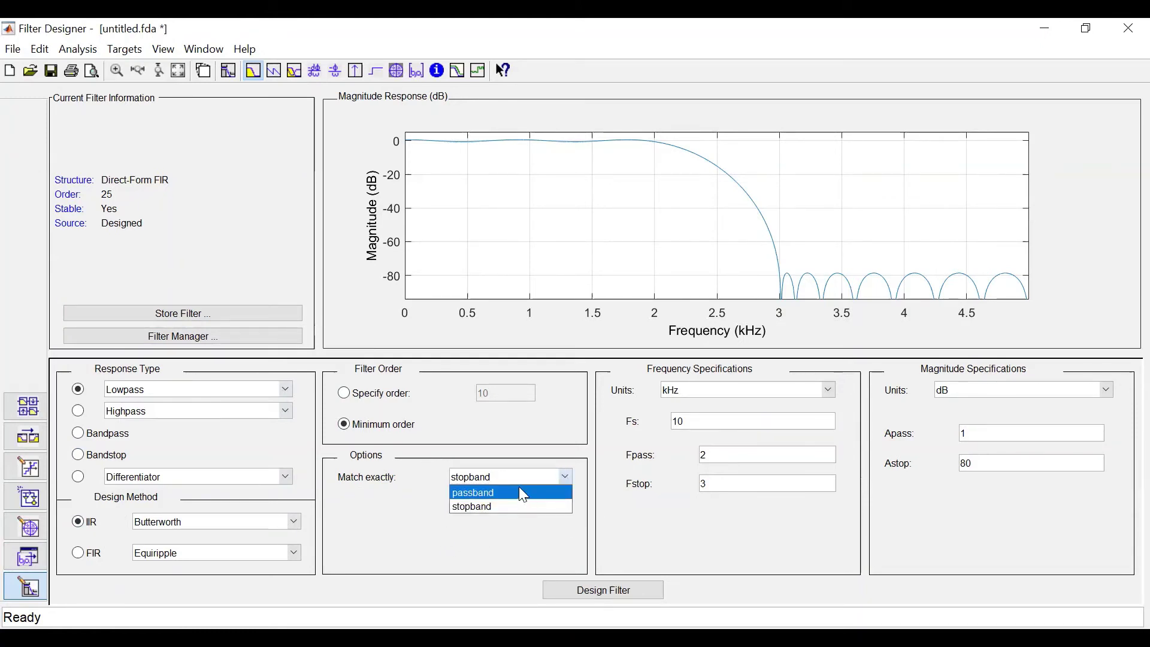
{"action": "left_click", "coordinate": [519, 487]}
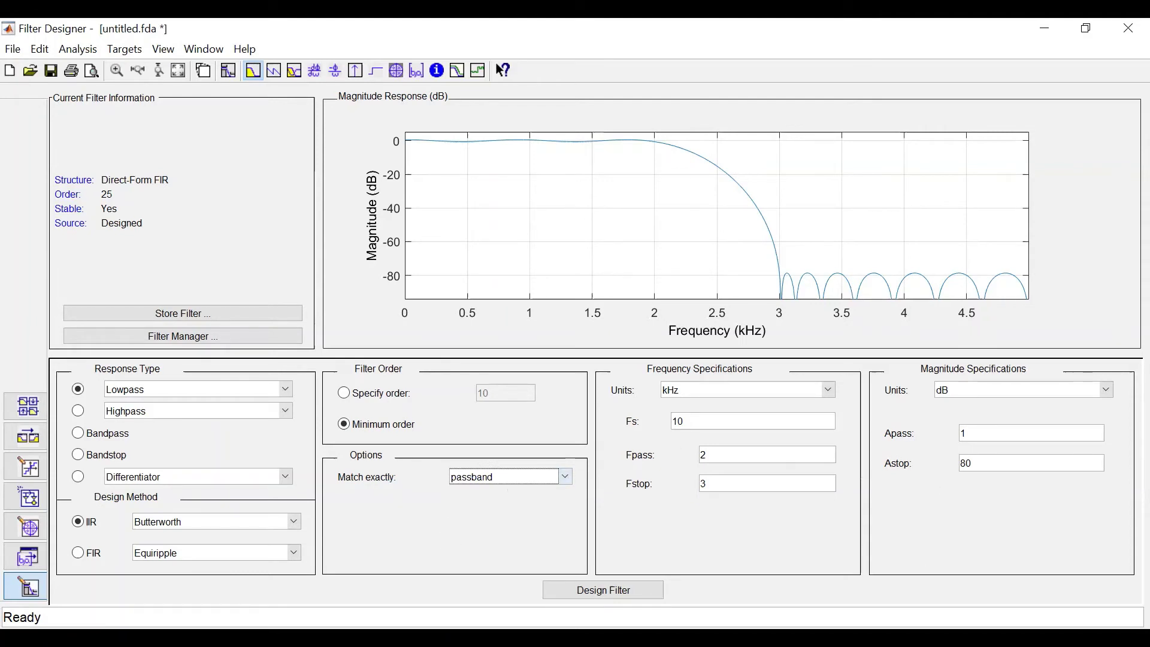
{"action": "left_click", "coordinate": [603, 590]}
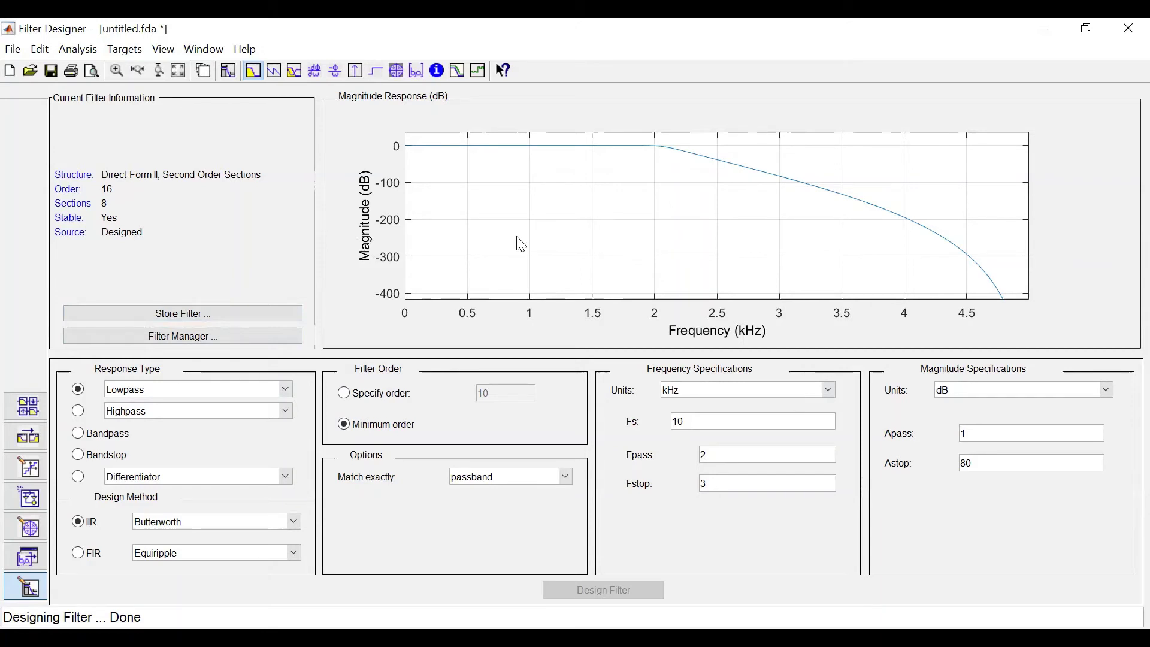
Review the filter's magnitude, phase, combined, group delay, phase delay, impulse, step and pole-zero plots
{"action": "left_click", "coordinate": [254, 70]}
{"action": "left_click", "coordinate": [276, 70]}
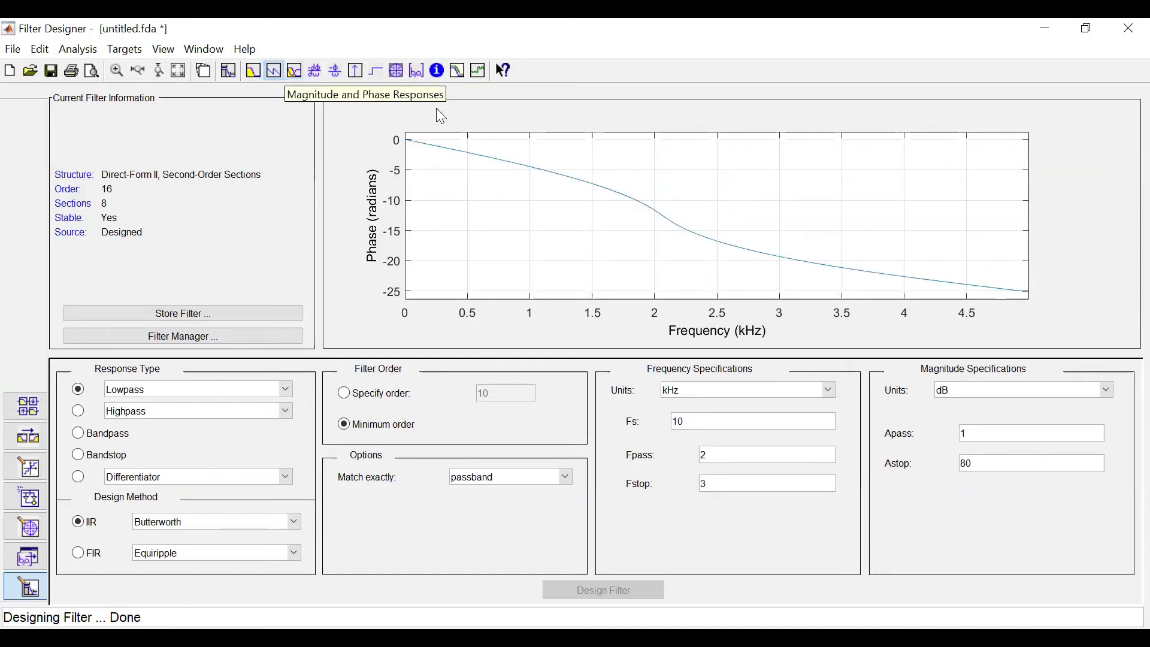
{"action": "left_click", "coordinate": [295, 71]}
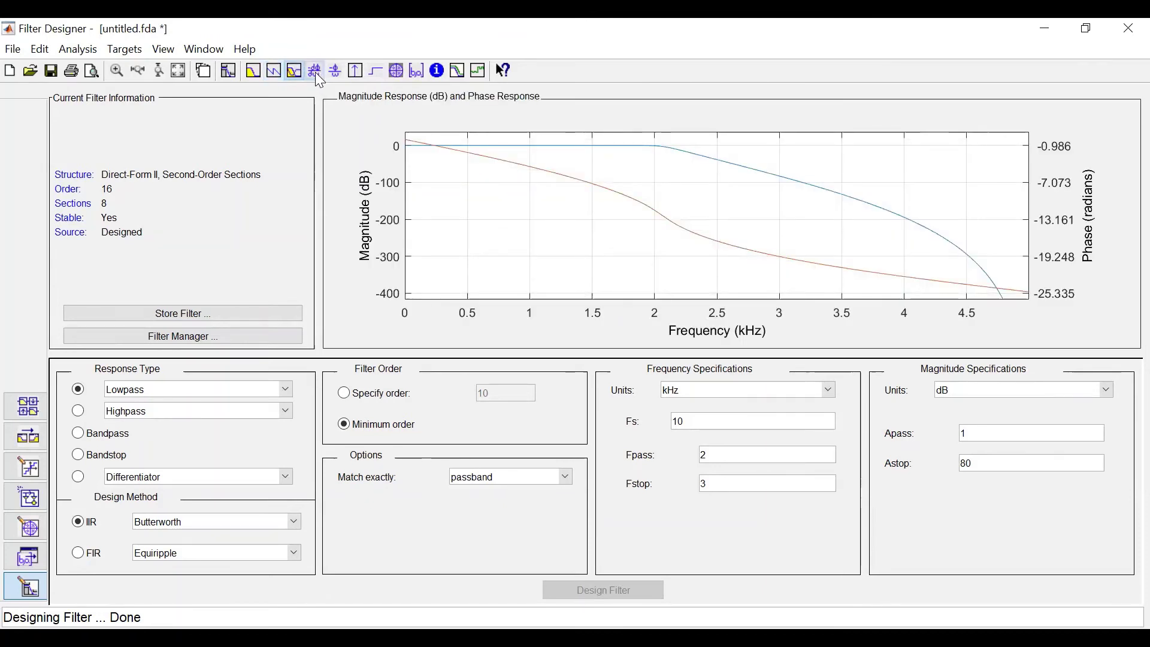
{"action": "left_click", "coordinate": [317, 74]}
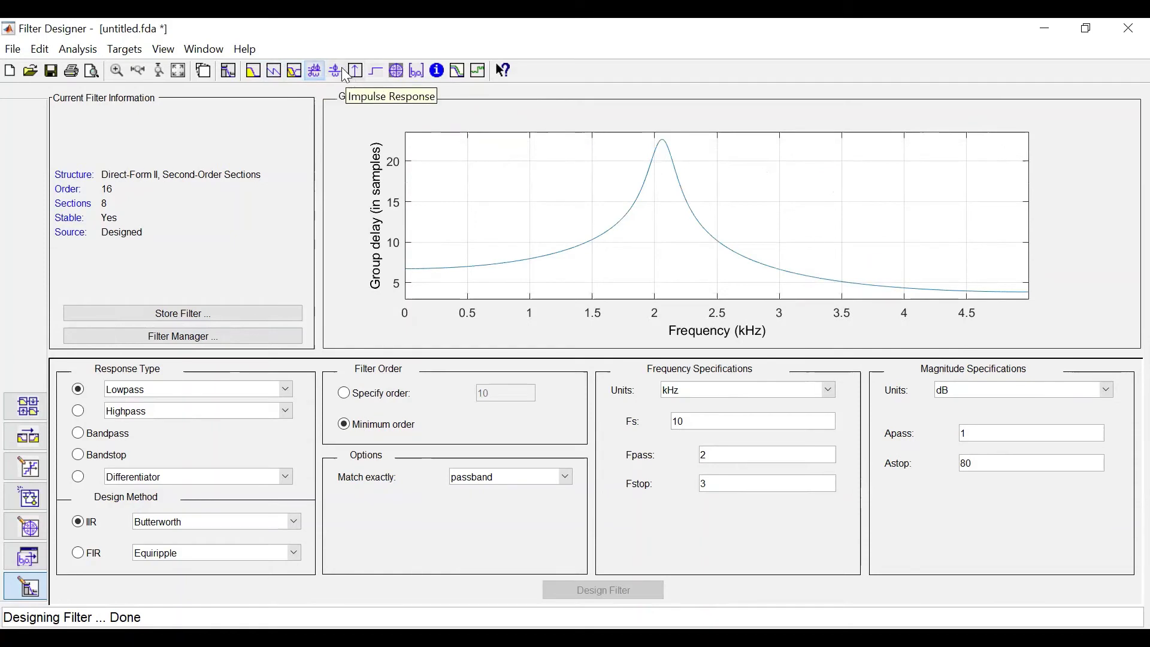
{"action": "left_click", "coordinate": [337, 74]}
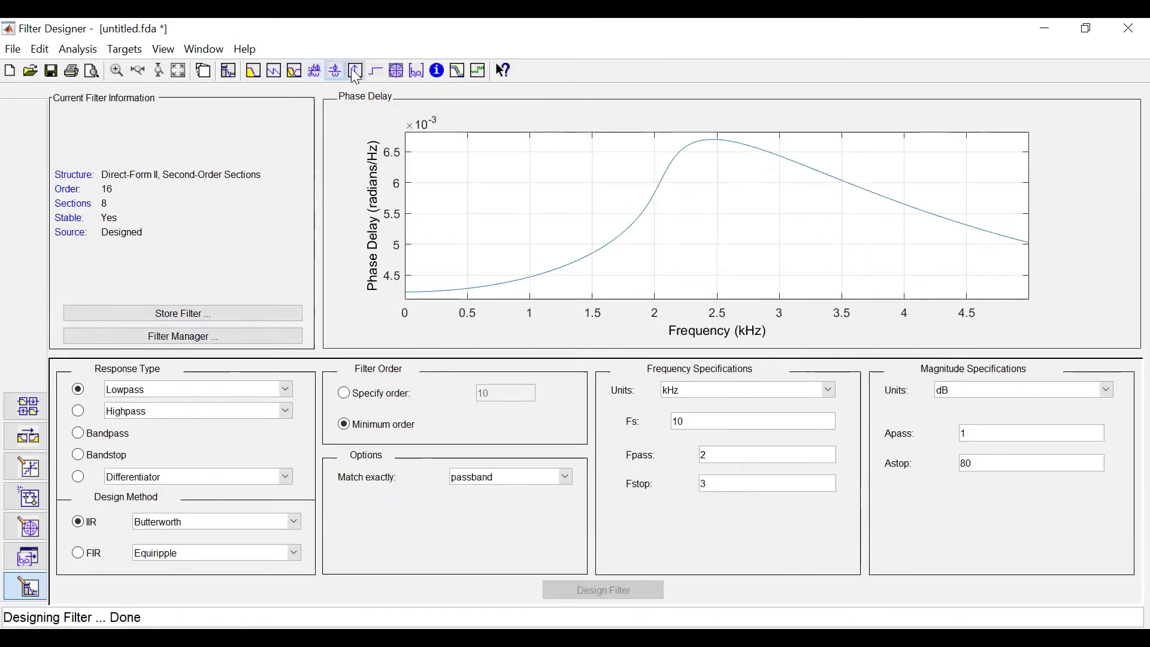
{"action": "left_click", "coordinate": [357, 75]}
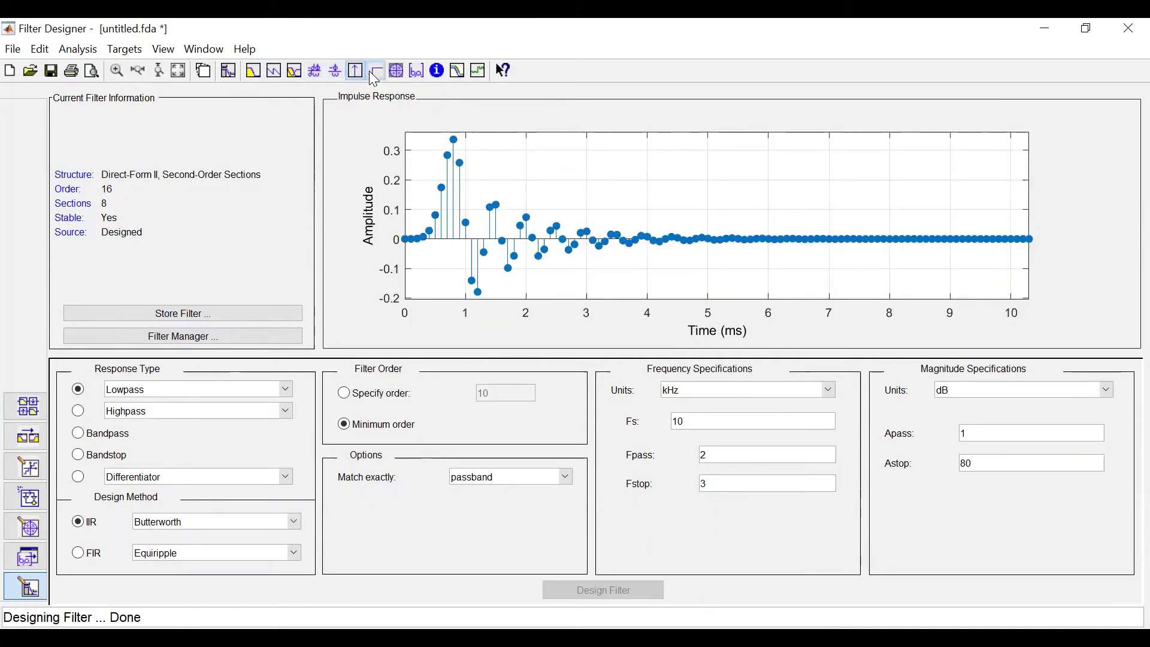
{"action": "left_click", "coordinate": [377, 74]}
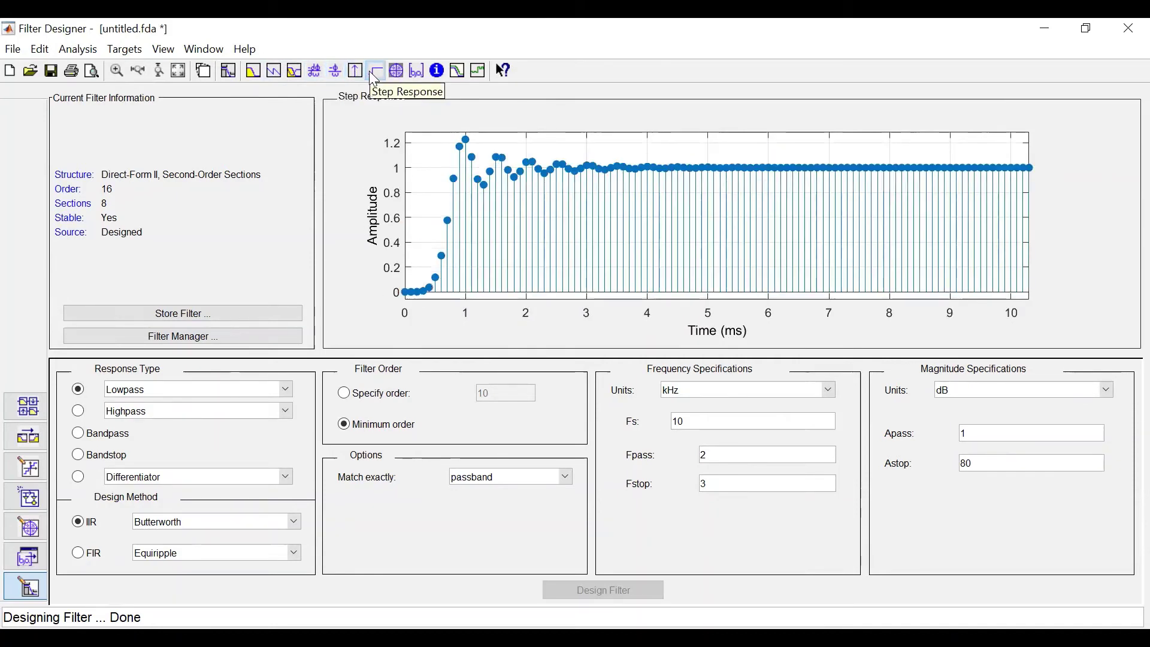
{"action": "left_click", "coordinate": [402, 76]}
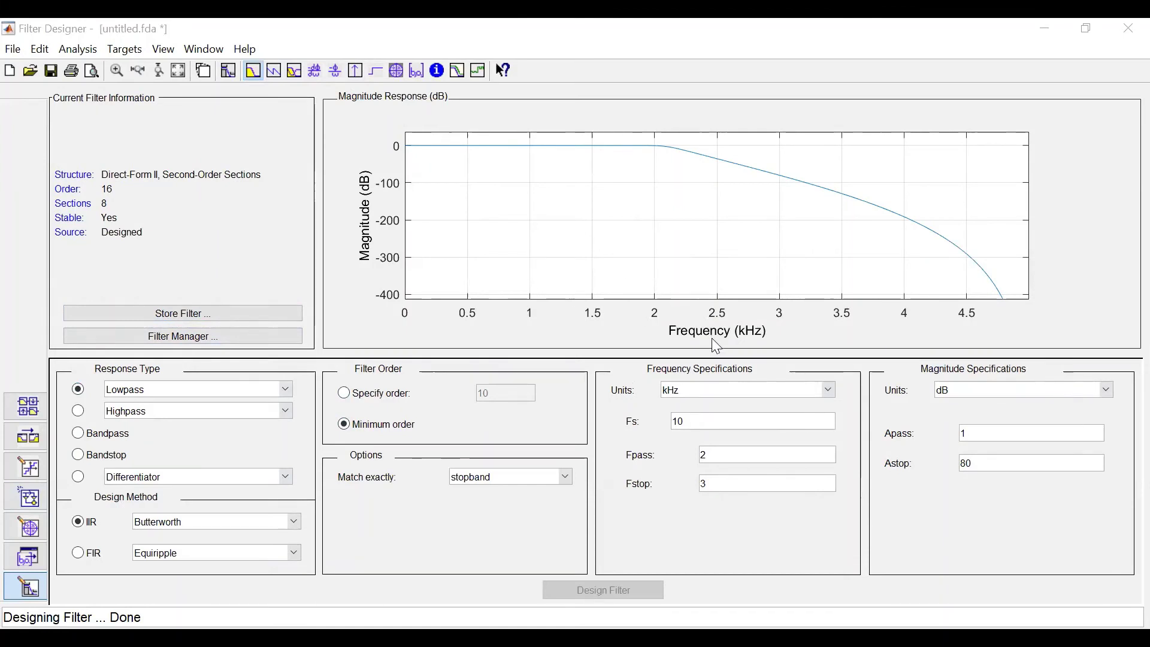
Generate a MATLAB filter design function from the current Butterworth filter and save it as fd1.m
{"action": "left_click", "coordinate": [18, 53]}
{"action": "mouse_move", "coordinate": [74, 239]}
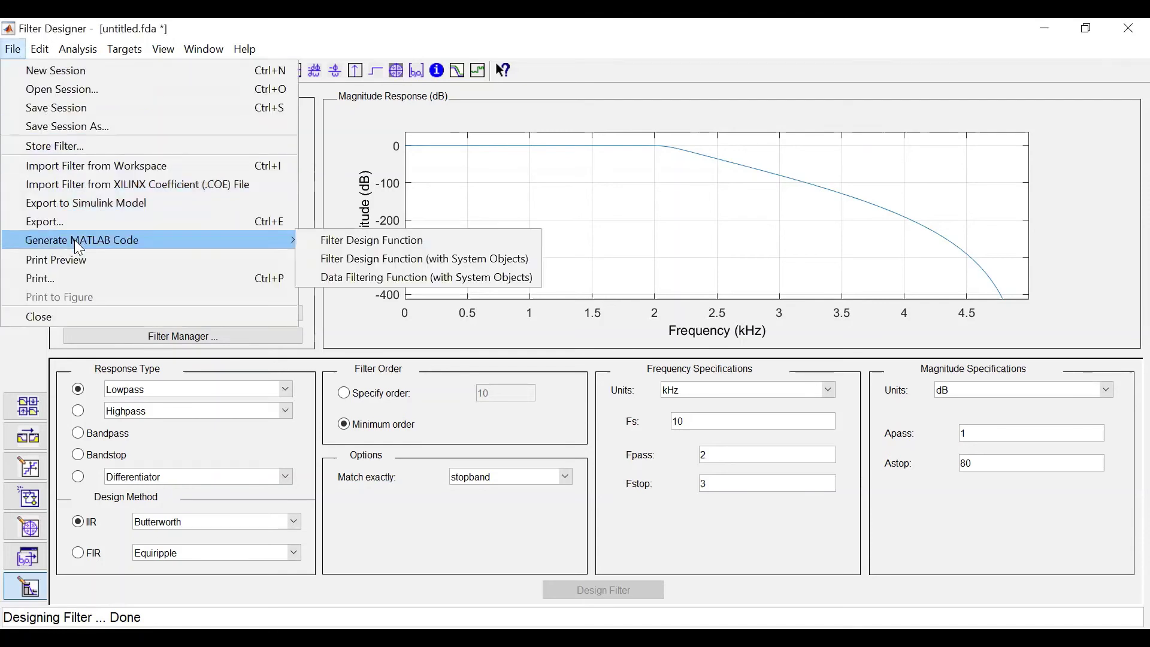
{"action": "left_click", "coordinate": [350, 242]}
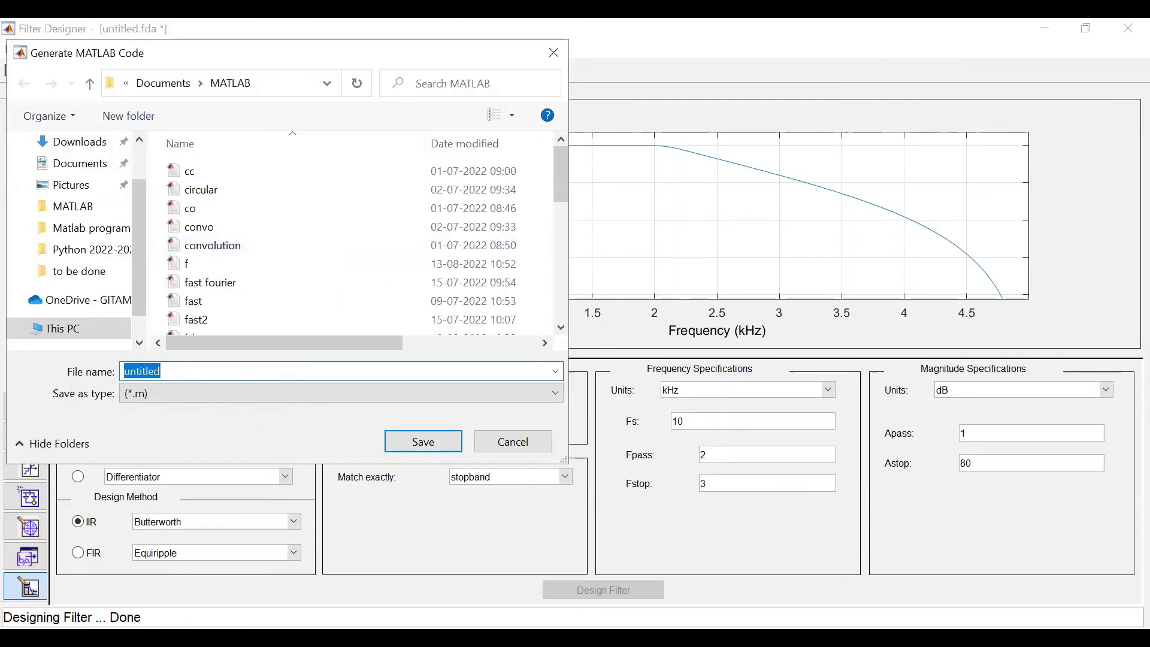
{"action": "type", "text": "fd1"}
{"action": "left_click", "coordinate": [429, 448]}
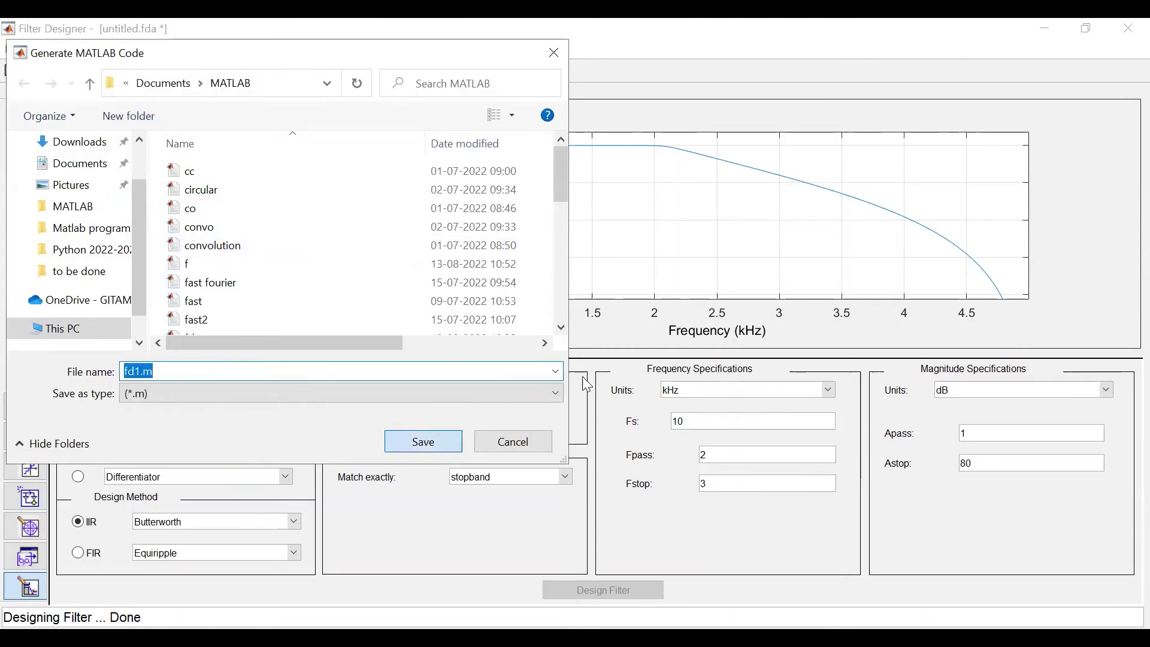
{"action": "left_click", "coordinate": [622, 339]}
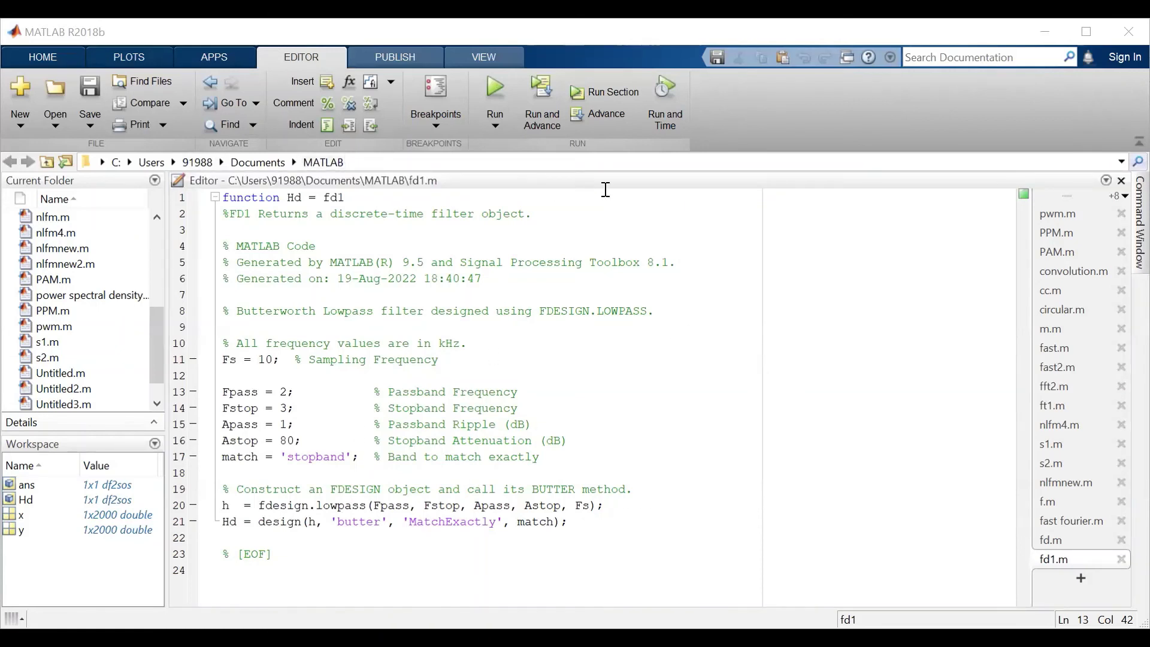
Run the fd1.m function and bring up the Command Window
{"action": "left_click", "coordinate": [490, 82]}
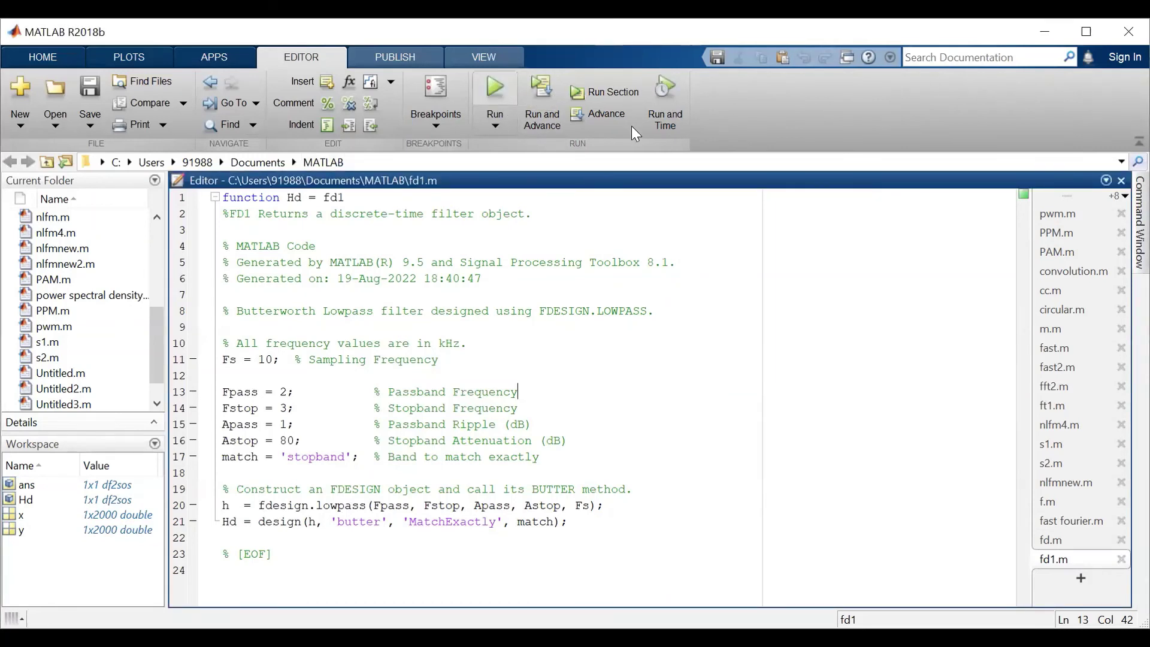
{"action": "left_click_drag", "start_coordinate": [1140, 228], "coordinate": [1071, 305]}
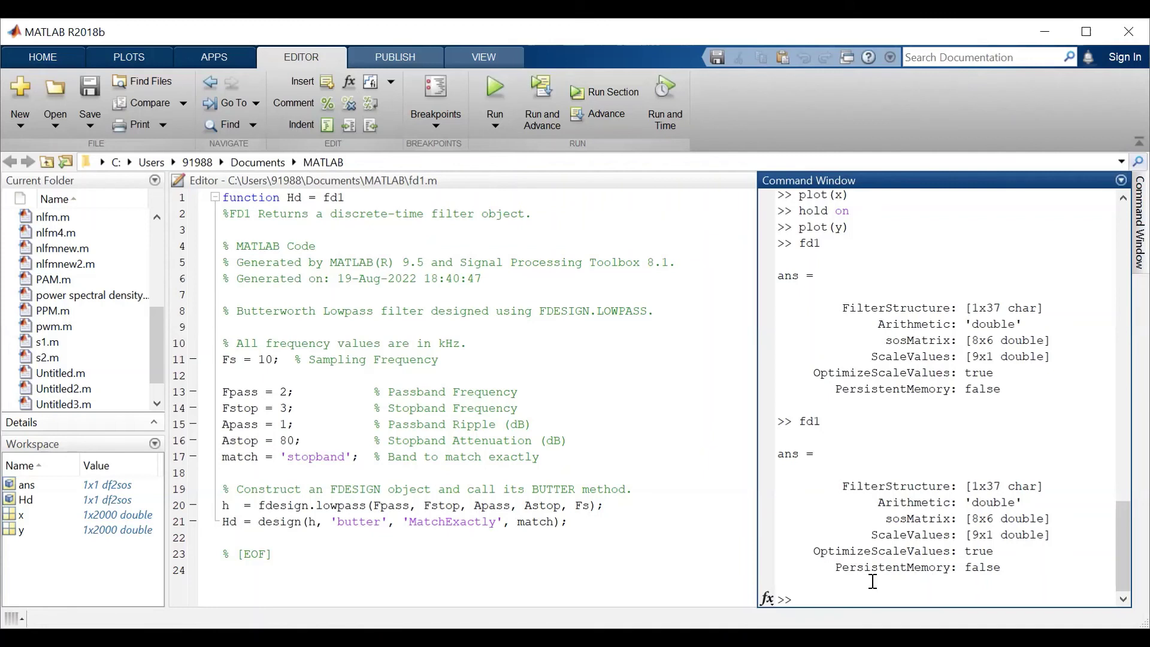
{"action": "type", "text": "x =o"}
{"action": "type", "text": "s(1,2000);"}
{"action": "key", "text": "BackSpace"}
{"action": "key", "text": "BackSpace"}
{"action": "key", "text": "BackSpace"}
{"action": "key", "text": "BackSpace"}
{"action": "key", "text": "BackSpace"}
{"action": "key", "text": "BackSpace"}
{"action": "key", "text": "BackSpace"}
{"action": "key", "text": "BackSpace"}
{"action": "key", "text": "BackSpace"}
{"action": "key", "text": "BackSpace"}
{"action": "key", "text": "BackSpace"}
{"action": "key", "text": "BackSpace"}
{"action": "key", "text": "BackSpace"}
{"action": "key", "text": "BackSpace"}
{"action": "key", "text": "BackSpace"}
{"action": "key", "text": "BackSpace"}
Assign the returned filter object to Hd with Hd=ans and define the input signal x = ones(1,2000);
{"action": "type", "text": "Hd=ans"}
{"action": "key", "text": "Return"}
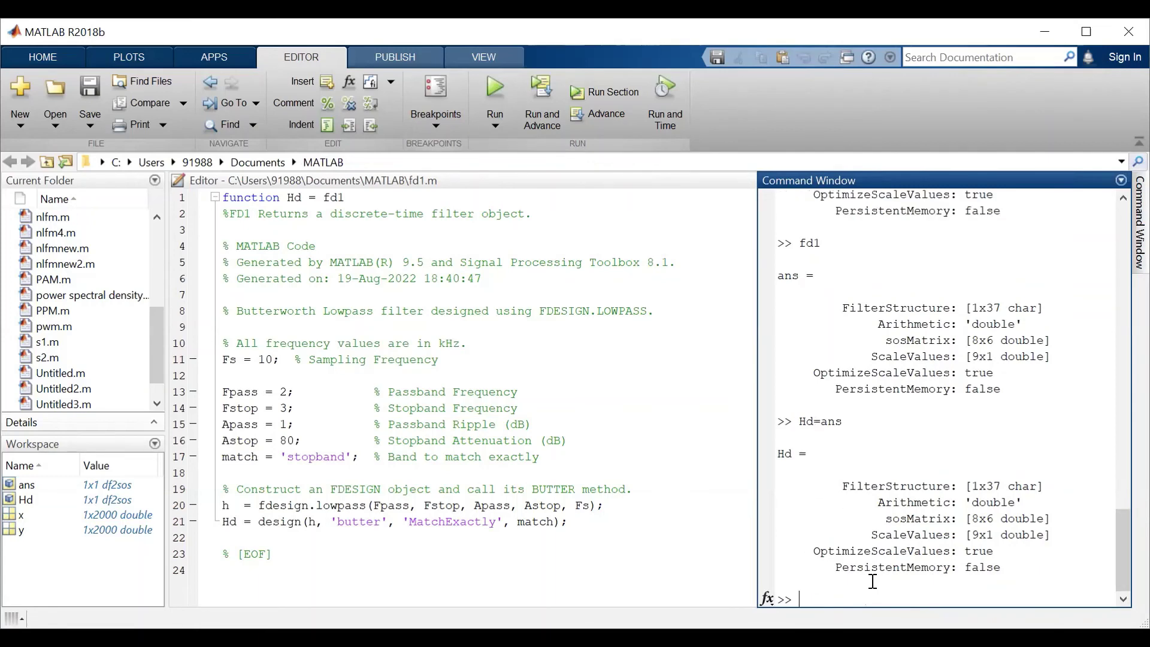
{"action": "type", "text": "x = ones(1,2000);"}
{"action": "key", "text": "Return"}
Filter the input signal with y=filter(Hd,x);
{"action": "type", "text": "y"}
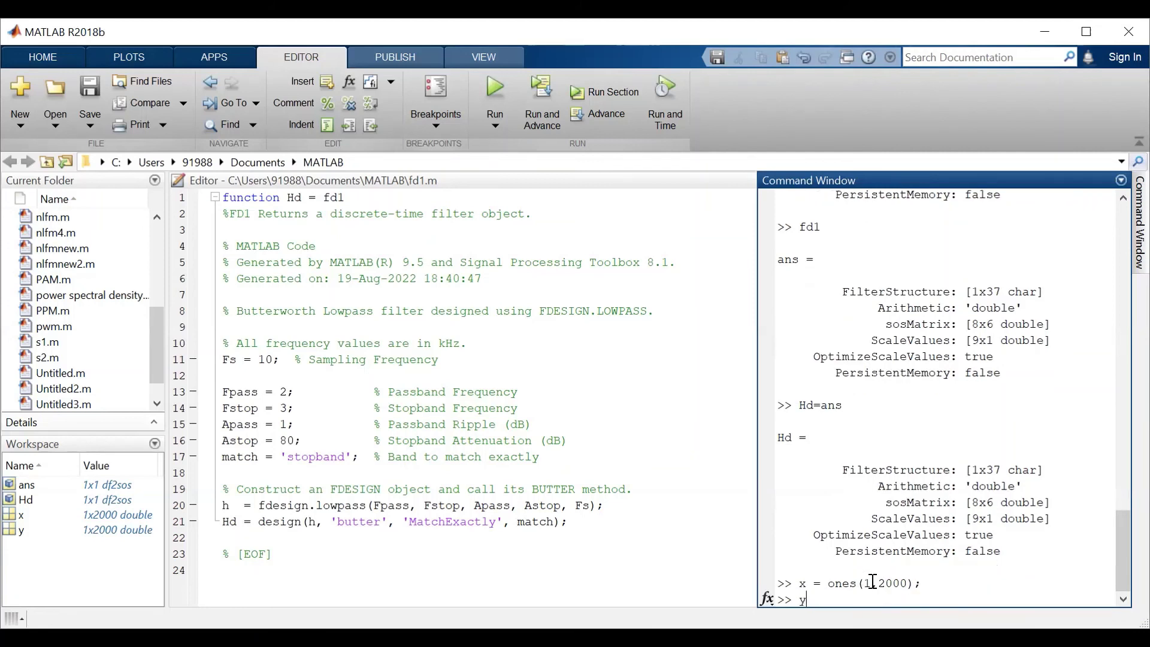
{"action": "type", "text": "=filter(H"}
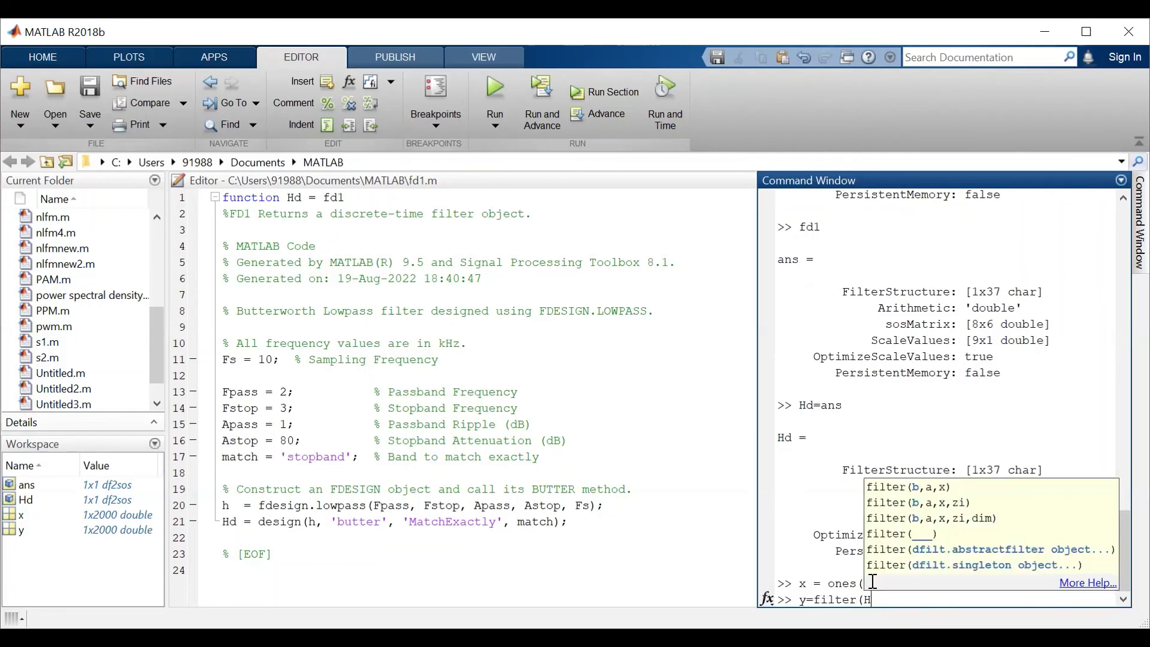
{"action": "type", "text": "d,x)"}
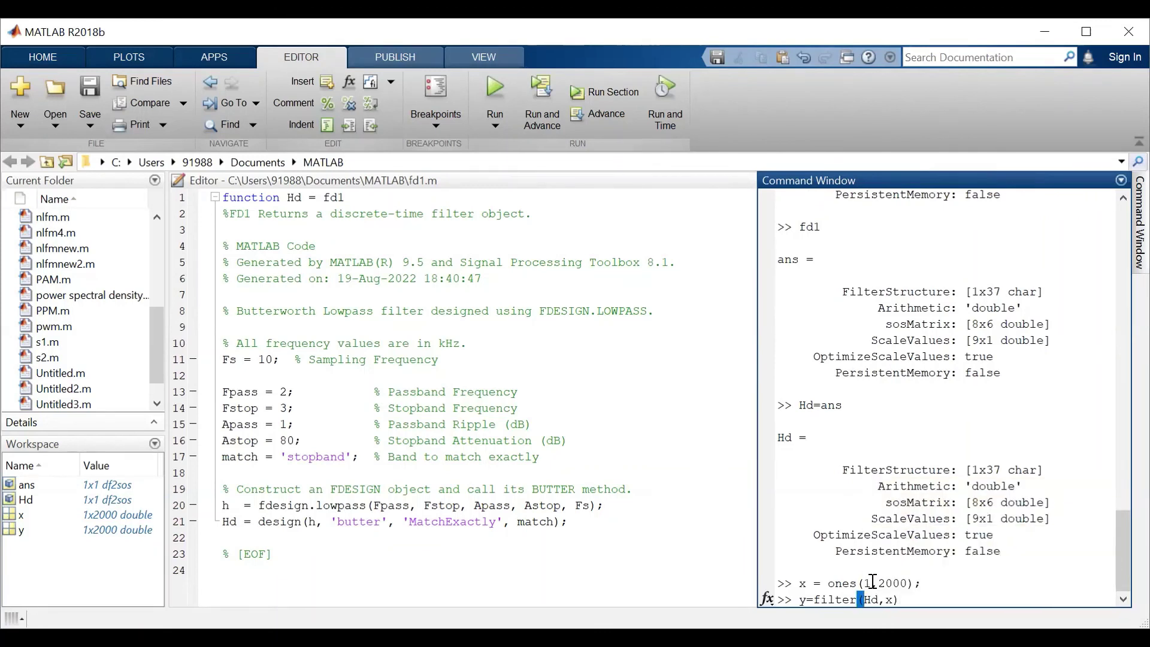
{"action": "type", "text": ";"}
{"action": "key", "text": "Return"}
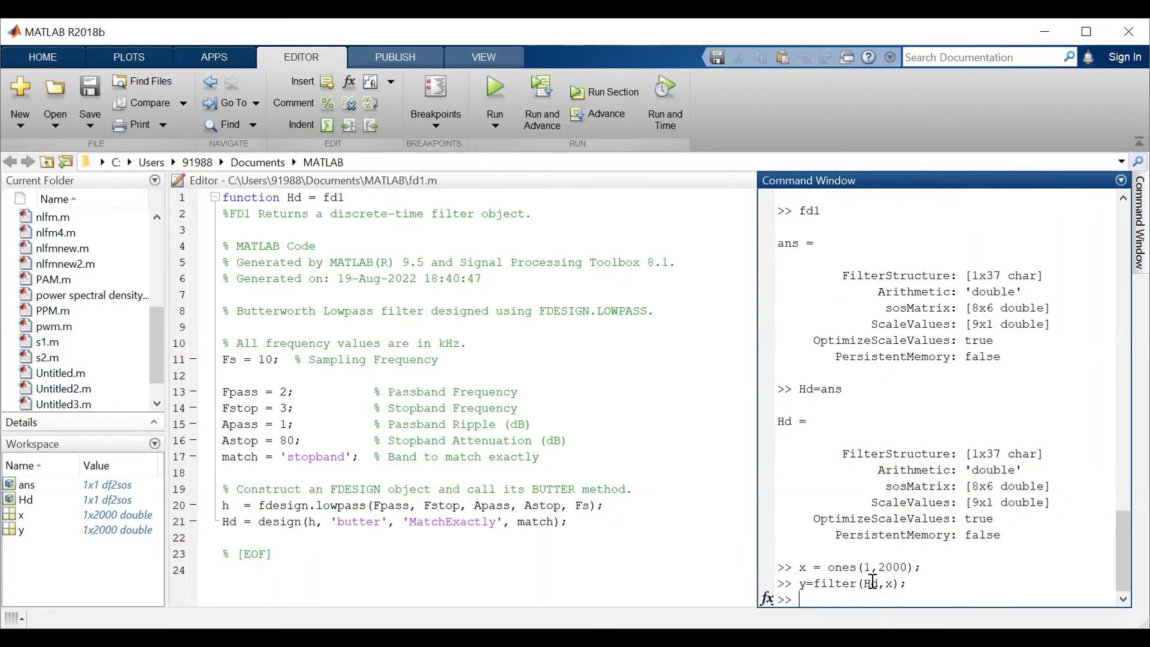
Plot x, turn hold on, and plot y in the same figure
{"action": "type", "text": "plot(x)"}
{"action": "key", "text": "Return"}
{"action": "type", "text": "hold "}
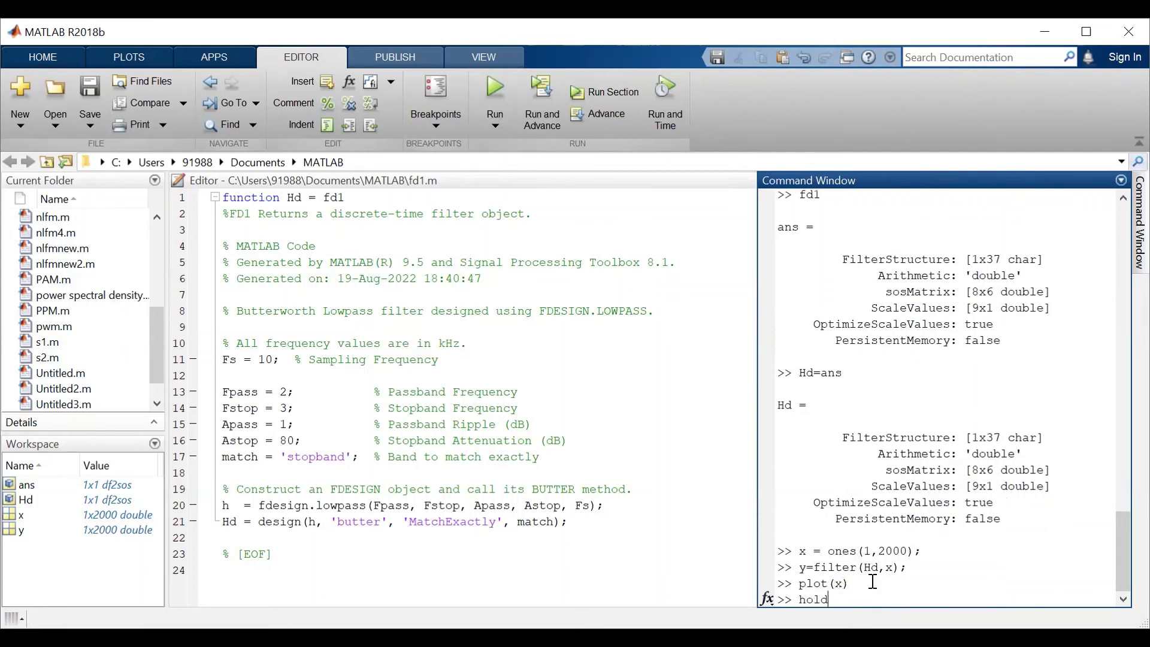
{"action": "type", "text": "on"}
{"action": "key", "text": "Return"}
{"action": "type", "text": "plot"}
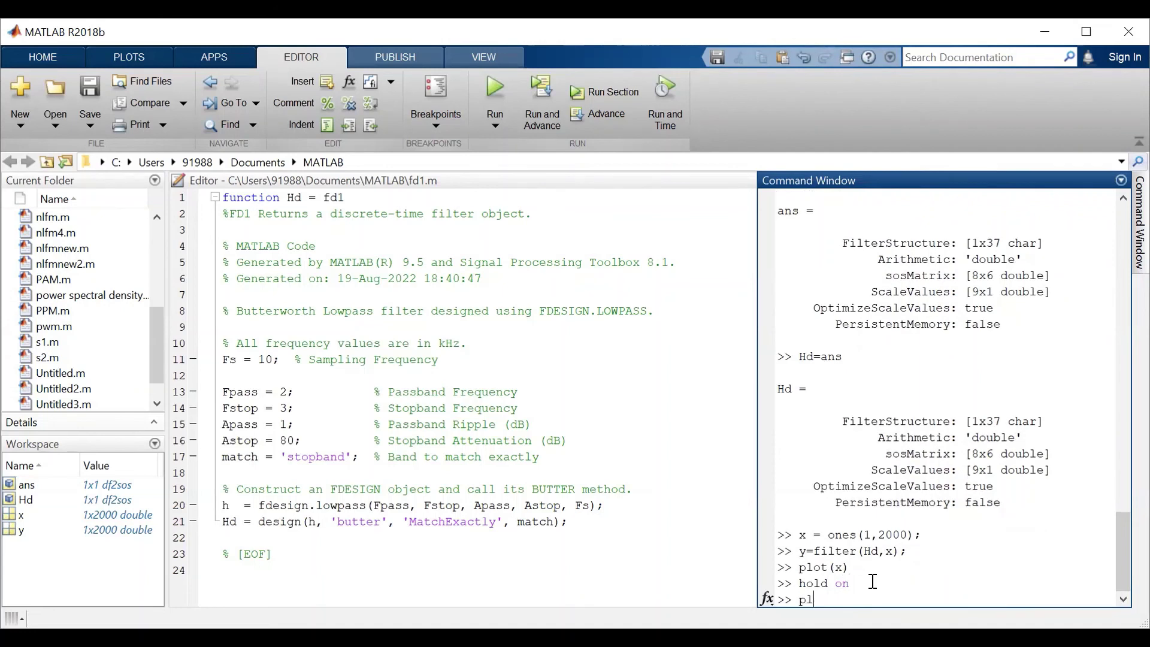
{"action": "type", "text": "(y)"}
{"action": "left_click", "coordinate": [926, 537]}
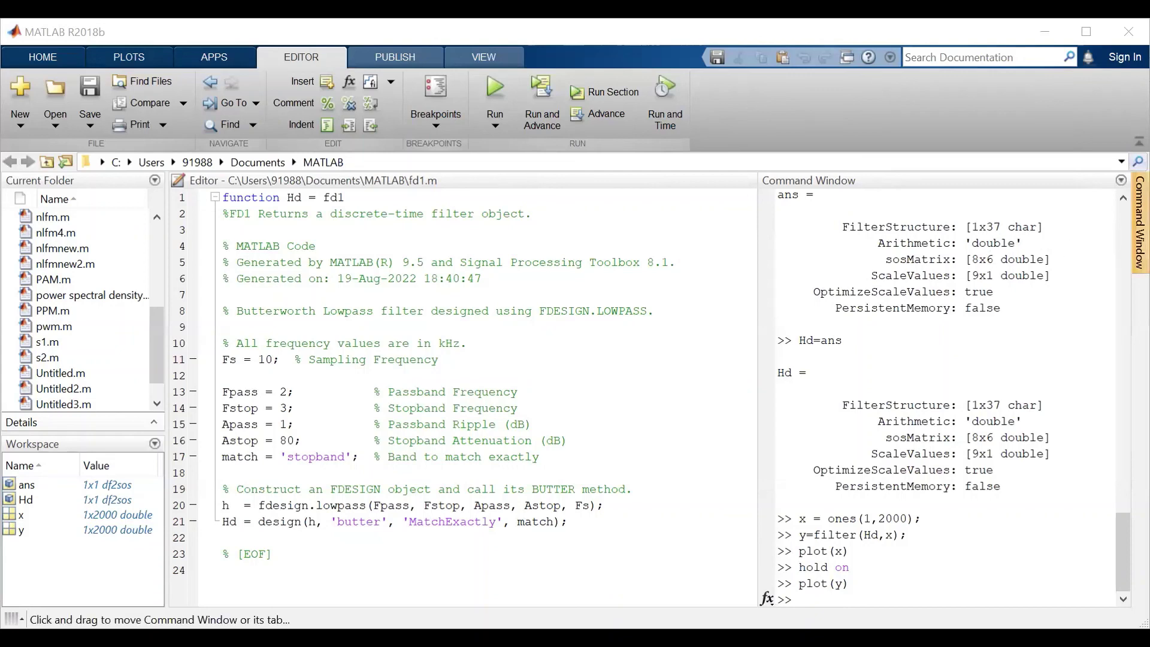
Switch back to Filter Designer and show the options for generating MATLAB code
{"action": "left_click", "coordinate": [926, 515]}
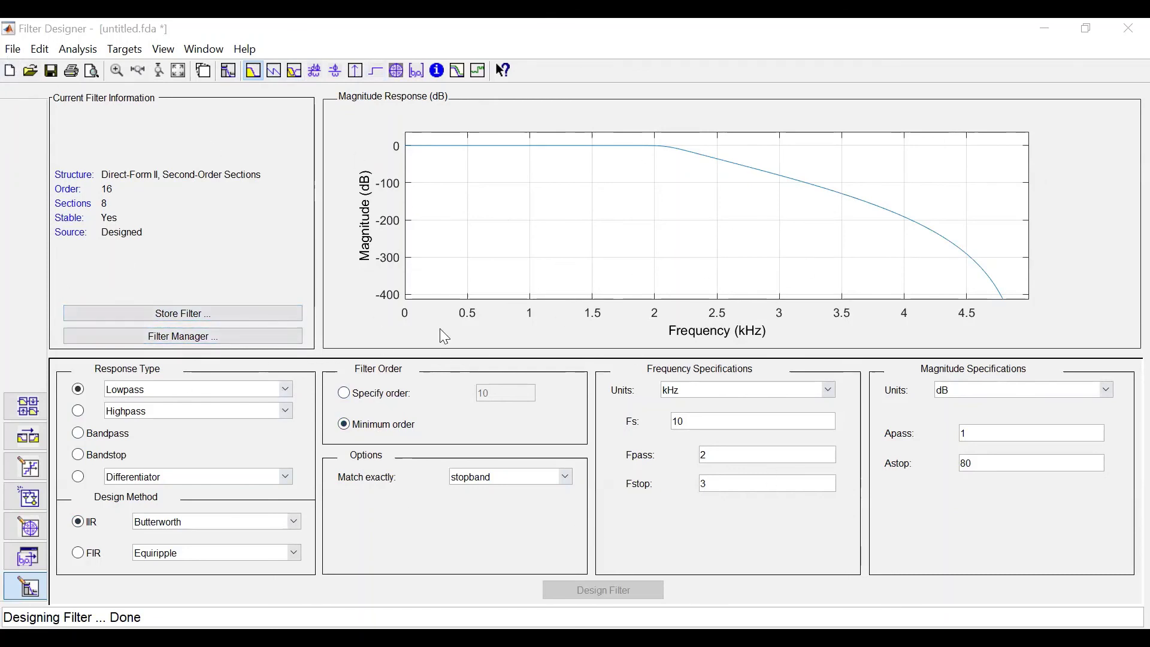
{"action": "left_click", "coordinate": [13, 51]}
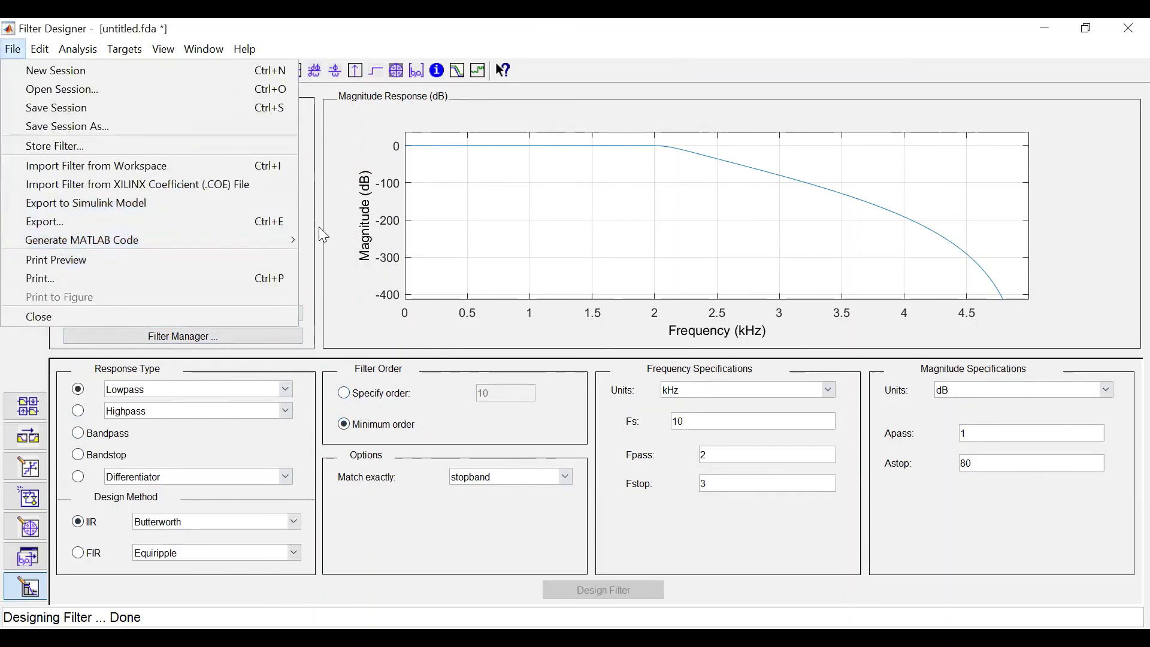
{"action": "mouse_move", "coordinate": [160, 243]}
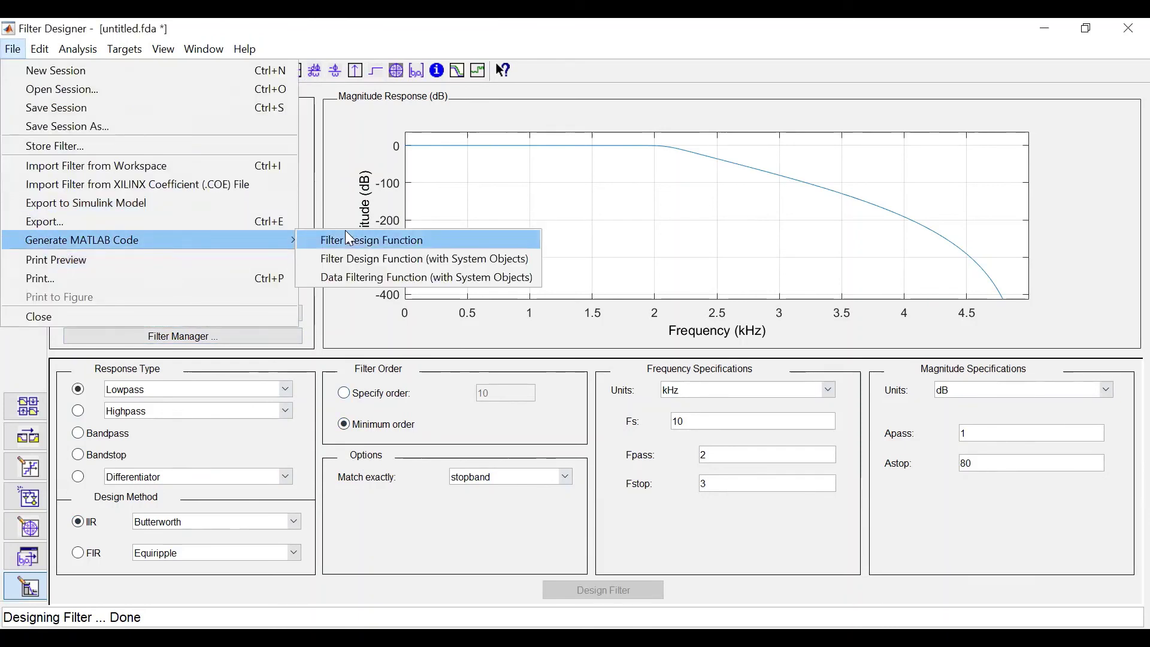